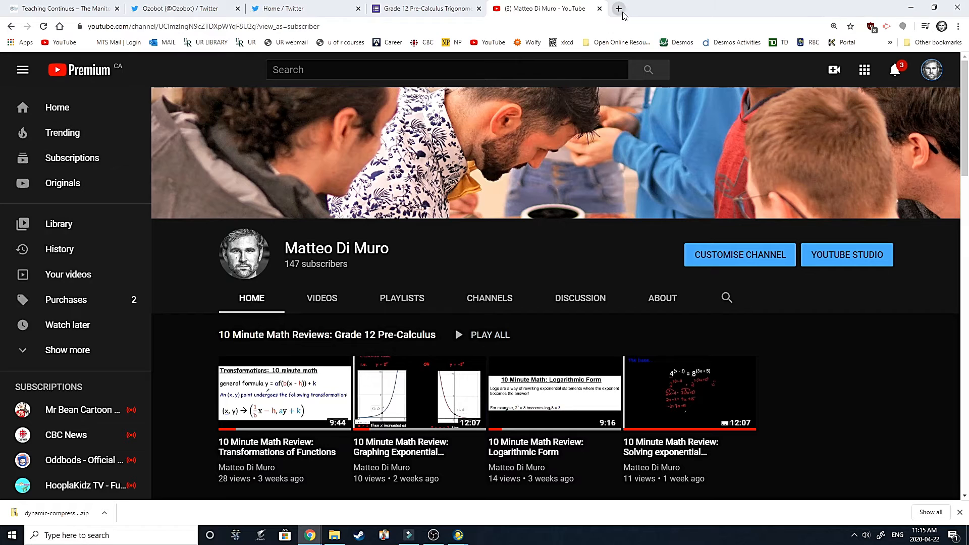
- Search the web for "google forms" in a new browser tab and open the Google Forms sign-in result
{"action": "left_click", "coordinate": [619, 8]}
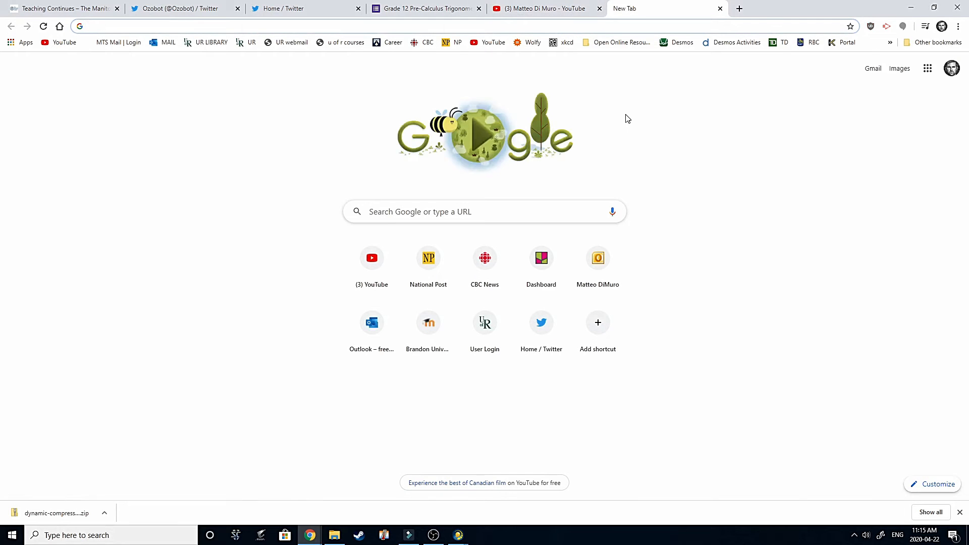
{"action": "type", "text": "google f"}
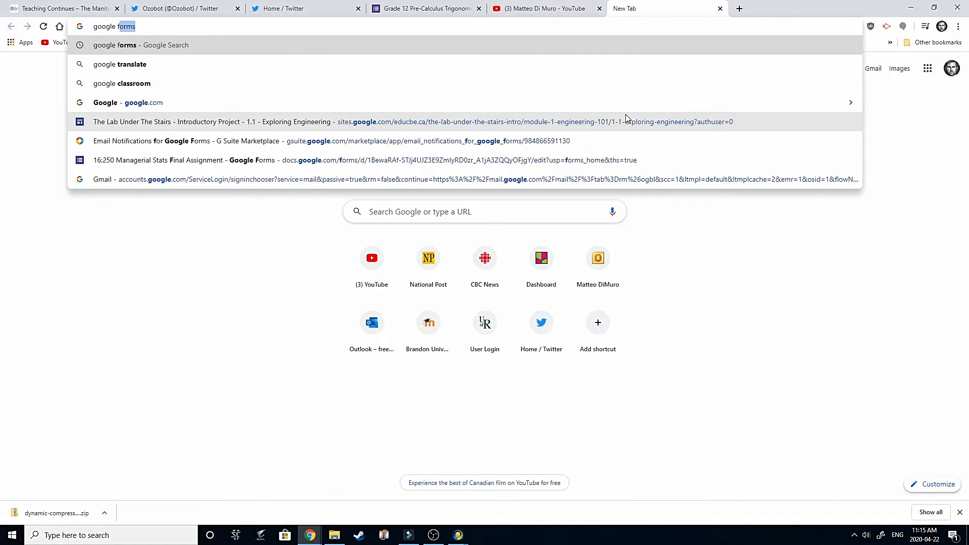
{"action": "key", "text": "Return"}
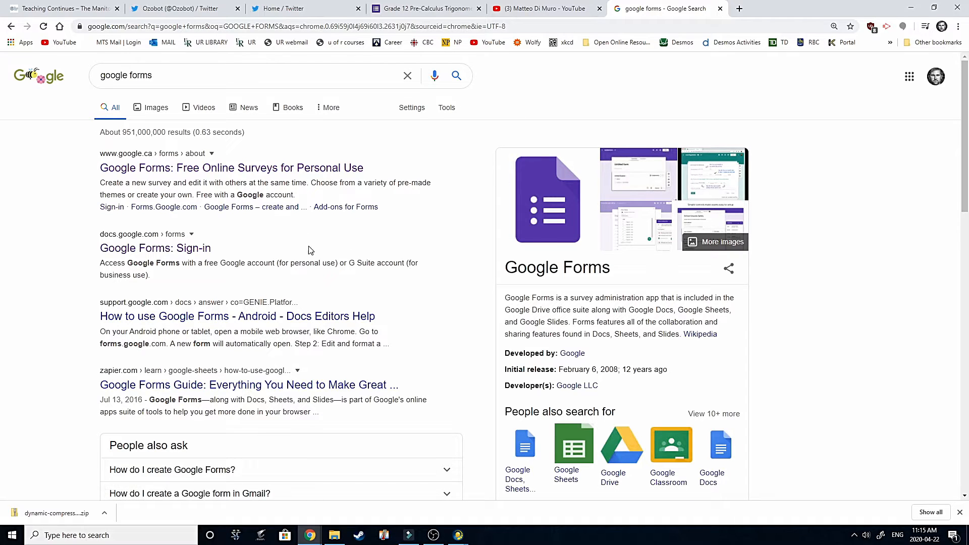
{"action": "left_click", "coordinate": [196, 250]}
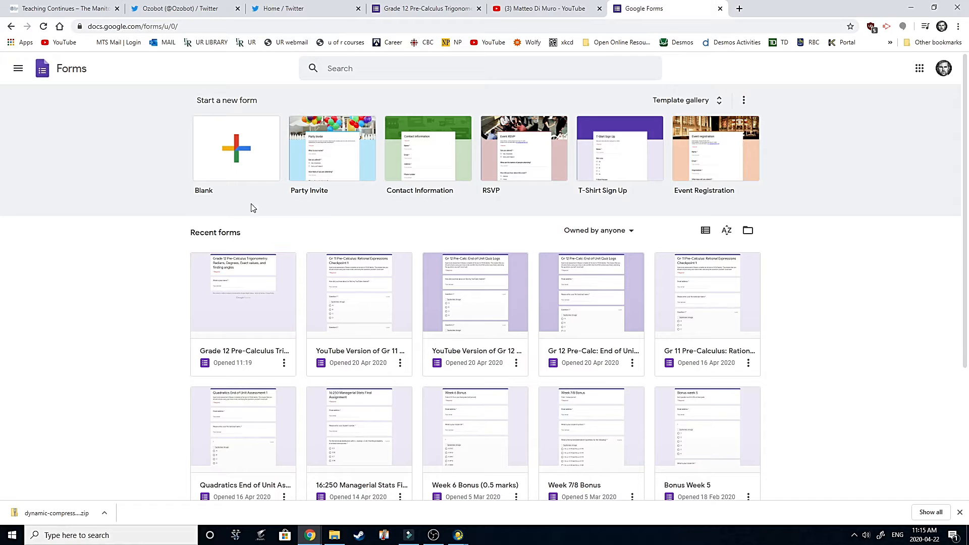
- Create a blank form, title it "dfsdf" and give the form file the same name
{"action": "left_click", "coordinate": [243, 158]}
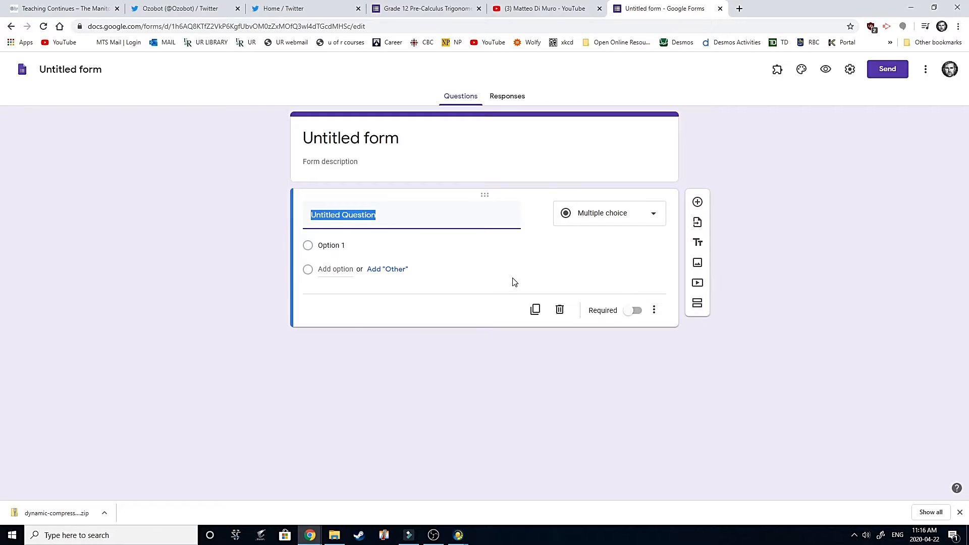
{"action": "left_click", "coordinate": [361, 137]}
{"action": "type", "text": "dfsdf"}
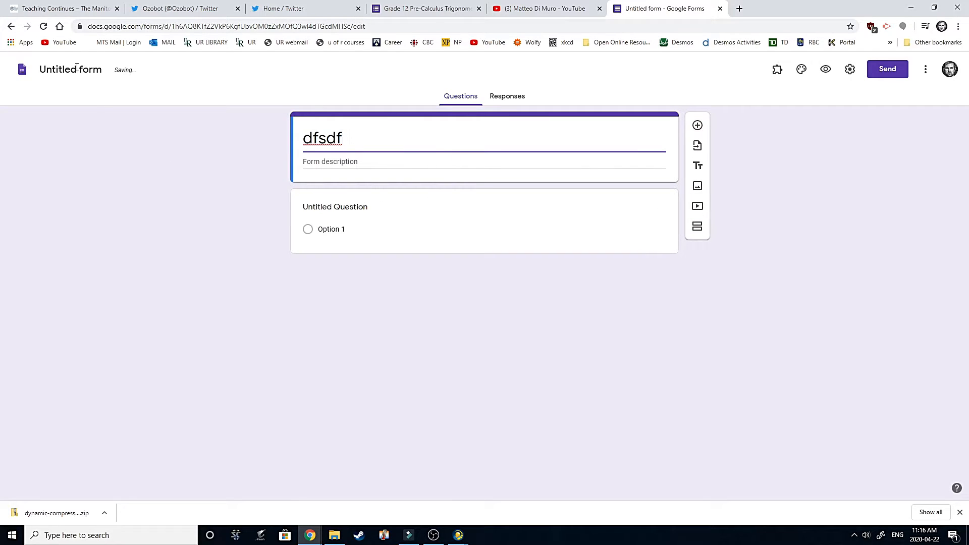
{"action": "left_click", "coordinate": [53, 76]}
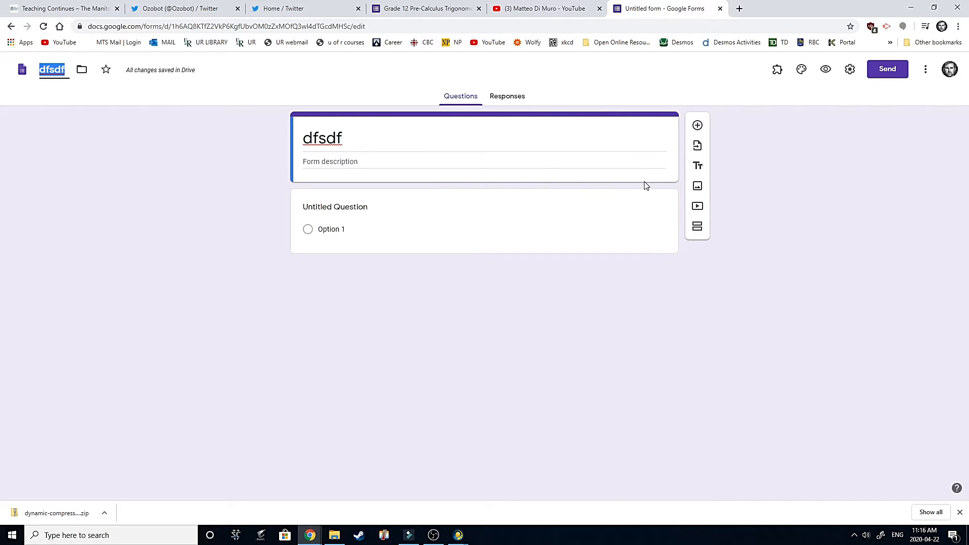
- Change the untitled question's type to Short answer and clear its question text
{"action": "left_click", "coordinate": [486, 217]}
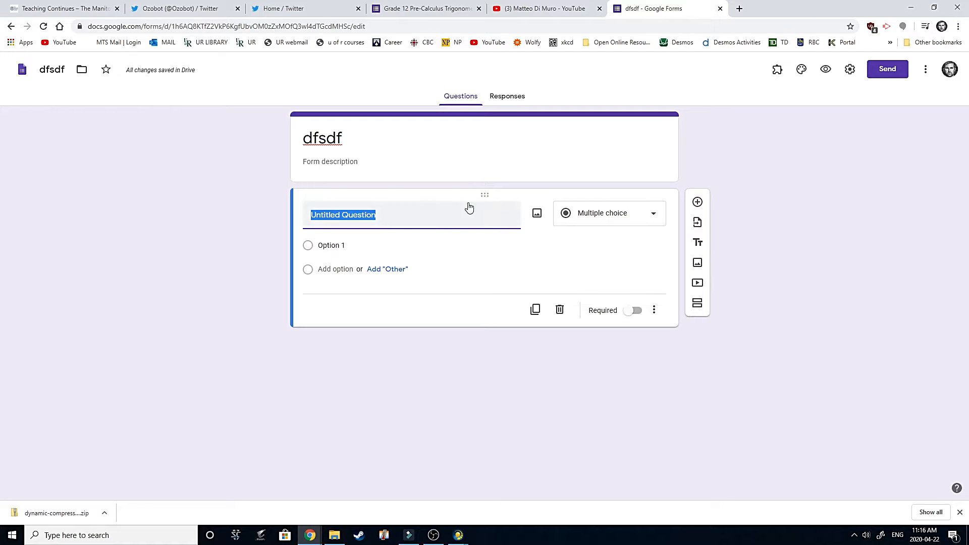
{"action": "left_click", "coordinate": [652, 217]}
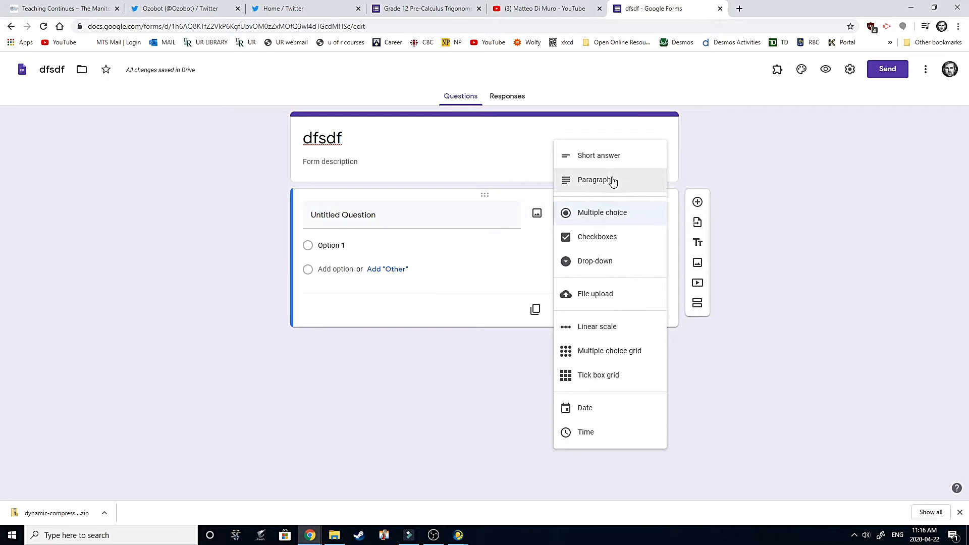
{"action": "left_click", "coordinate": [599, 154]}
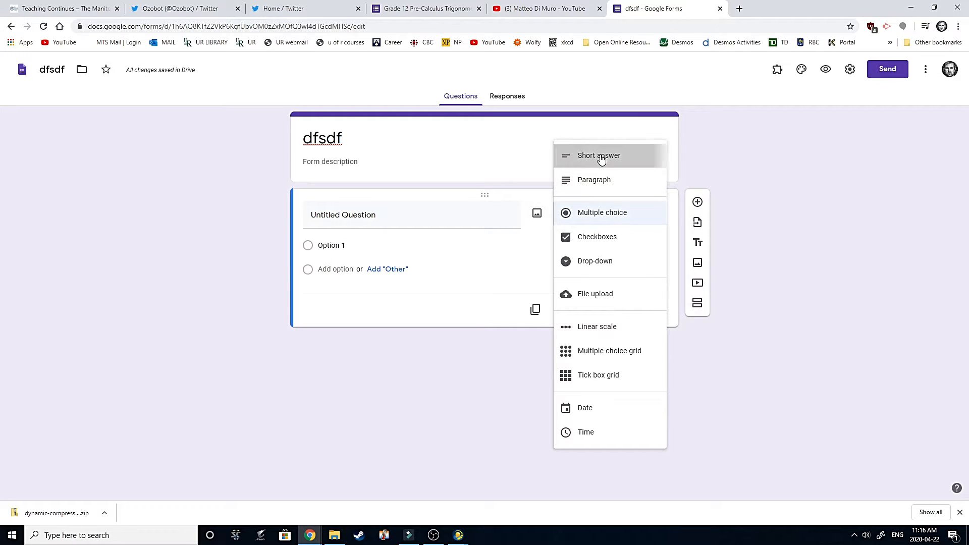
{"action": "left_click", "coordinate": [390, 215]}
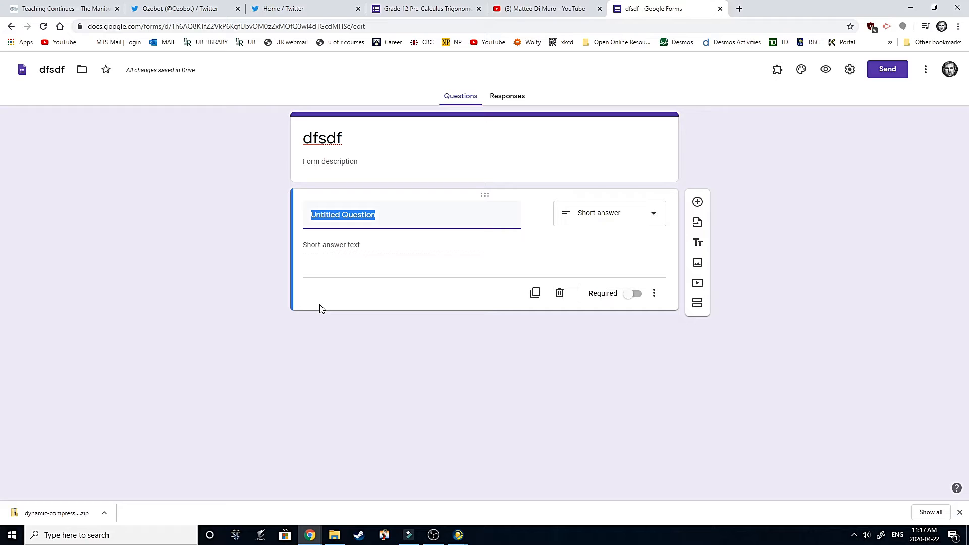
{"action": "type", "text": "Wnter"}
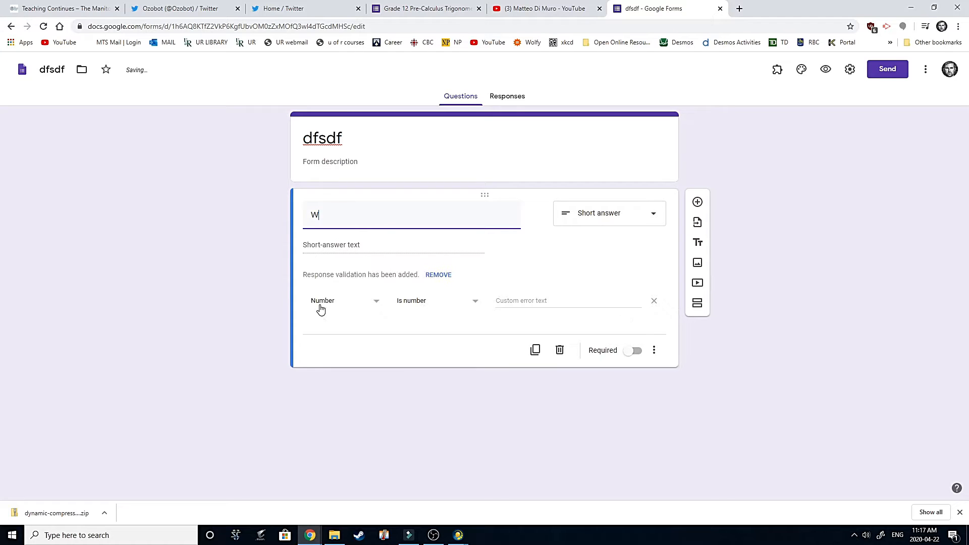
{"action": "key", "text": "BackSpace"}
{"action": "key", "text": "BackSpace"}
{"action": "key", "text": "BackSpace"}
{"action": "key", "text": "BackSpace"}
{"action": "key", "text": "BackSpace"}
- Switch to the Grade 12 Pre-Calculus Trigonometry form and set its question text to "Enter your first and last name please:"
{"action": "left_click", "coordinate": [429, 9]}
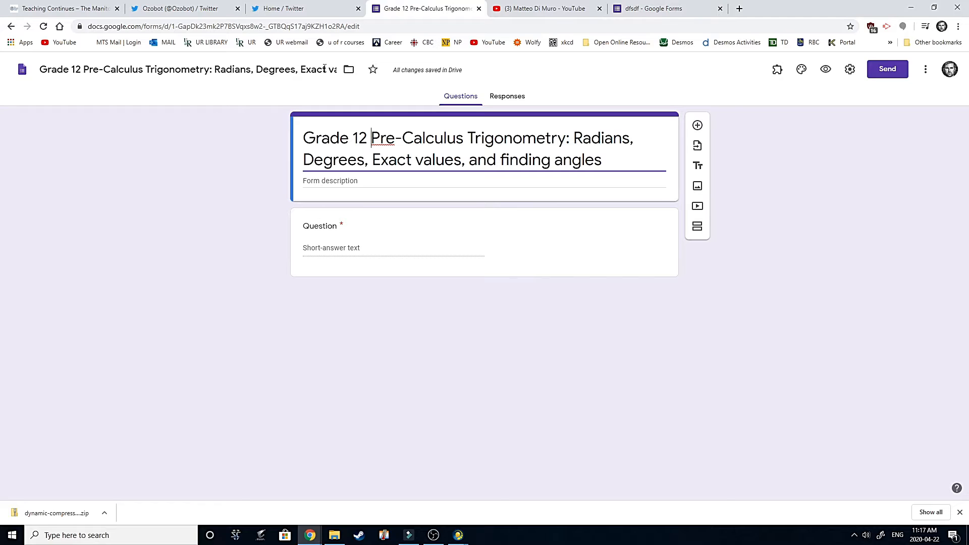
{"action": "left_click", "coordinate": [341, 246]}
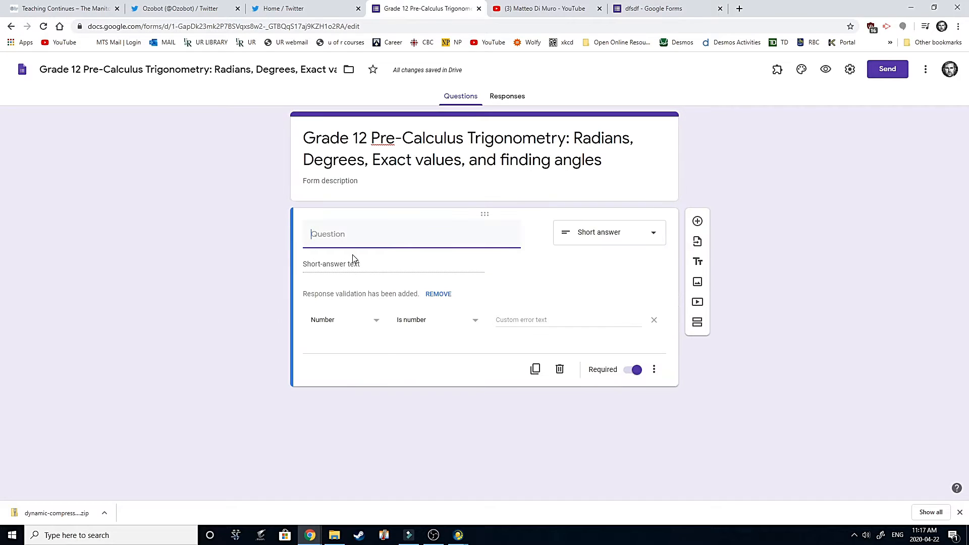
{"action": "type", "text": "Enter your f"}
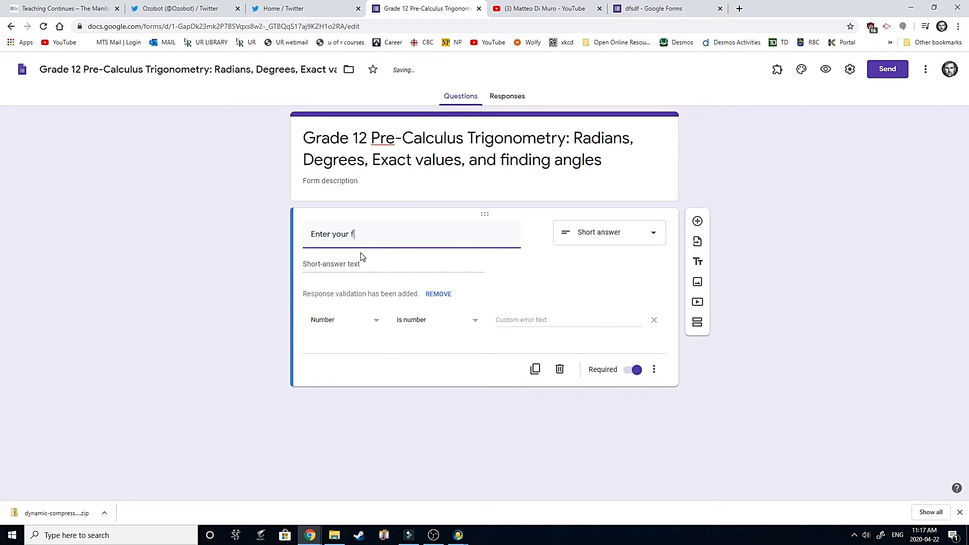
{"action": "type", "text": "irst and last name please:"}
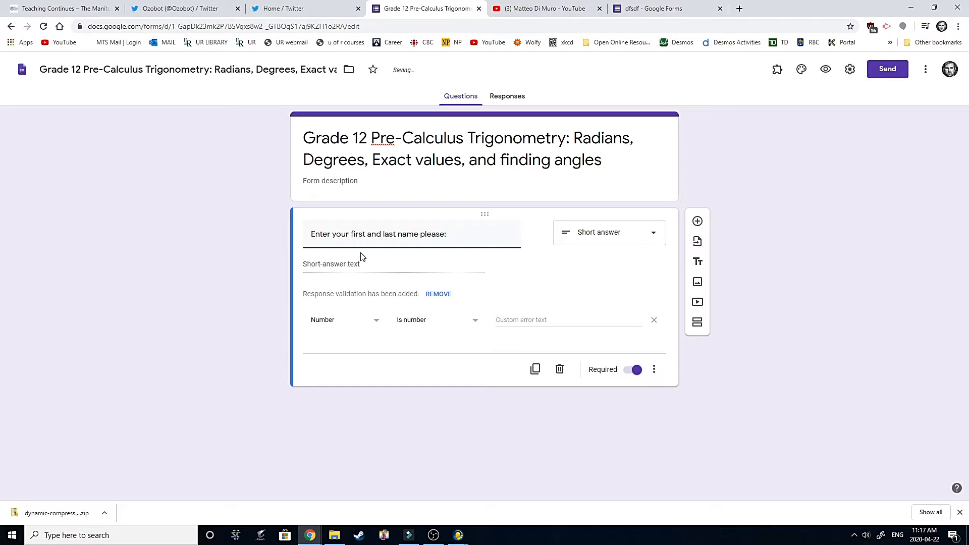
- Remove the number response validation from the first and last name question
{"action": "left_click", "coordinate": [438, 293]}
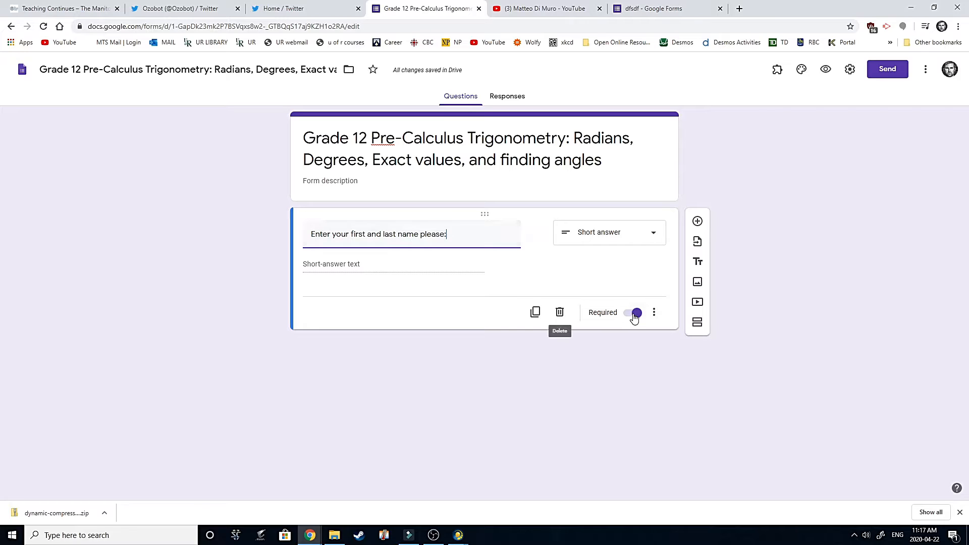
{"action": "left_click", "coordinate": [654, 312]}
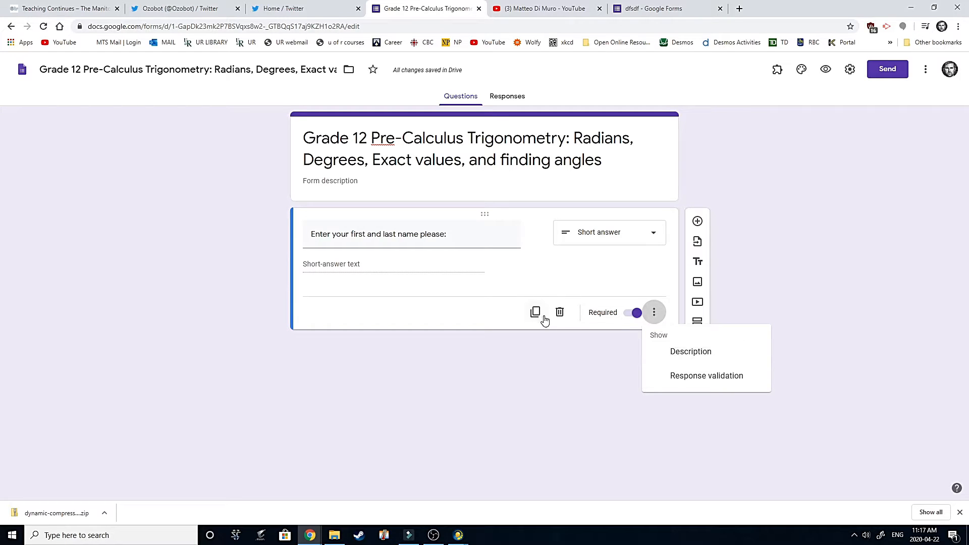
{"action": "left_click", "coordinate": [565, 276]}
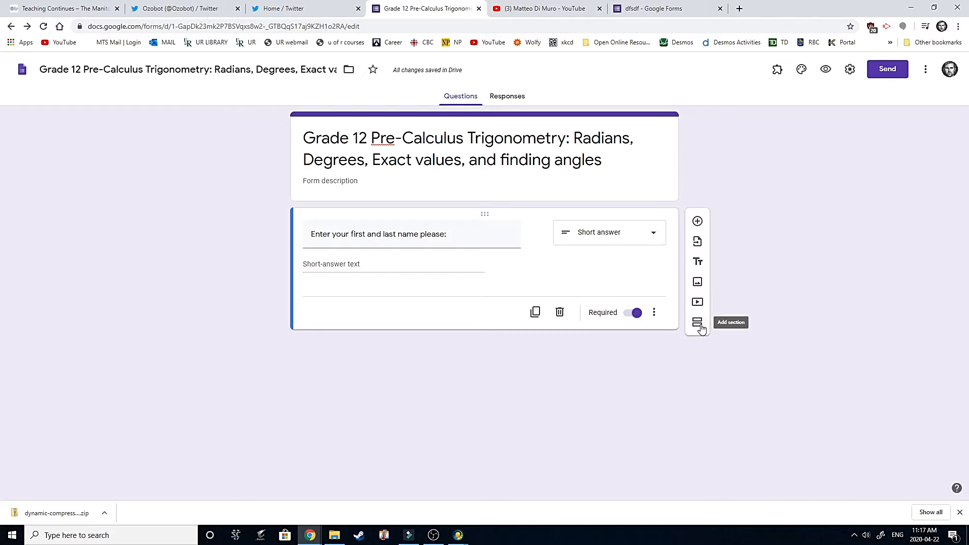
- Add a multiple-choice question below the name question, leaving its question text empty
{"action": "left_click", "coordinate": [699, 221]}
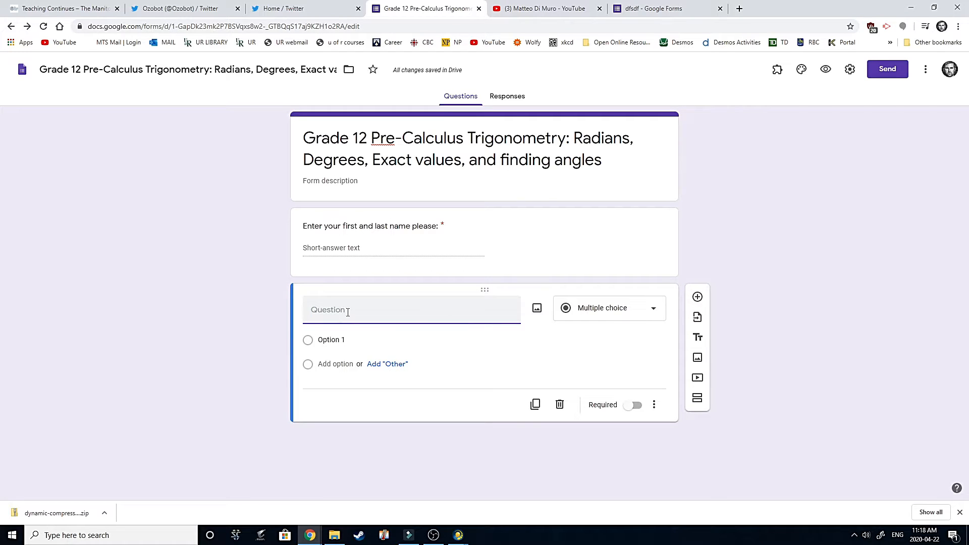
{"action": "type", "text": "fdsafsadf"}
{"action": "left_click_drag", "start_coordinate": [377, 312], "coordinate": [302, 309]}
{"action": "key", "text": "BackSpace"}
- Find and open the Snipping Tool from the Windows search and move its window clear of the new question
{"action": "left_click", "coordinate": [147, 535]}
{"action": "type", "text": "snipp"}
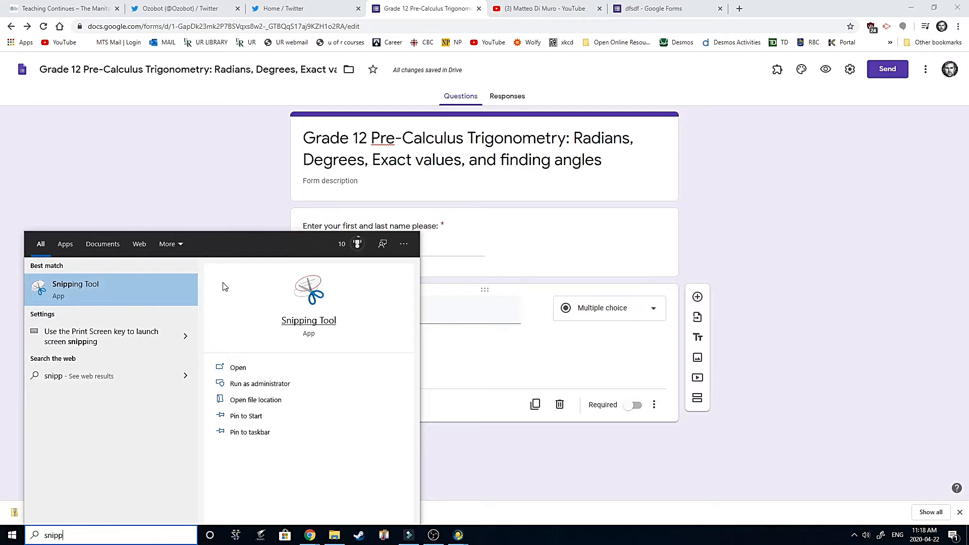
{"action": "left_click", "coordinate": [98, 295]}
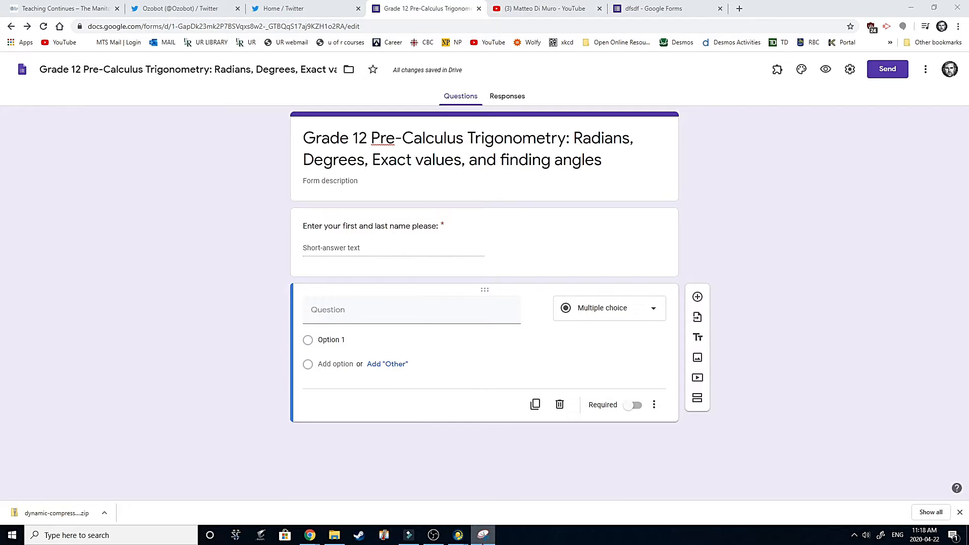
{"action": "left_click", "coordinate": [483, 541]}
{"action": "left_click_drag", "start_coordinate": [423, 207], "coordinate": [191, 165]}
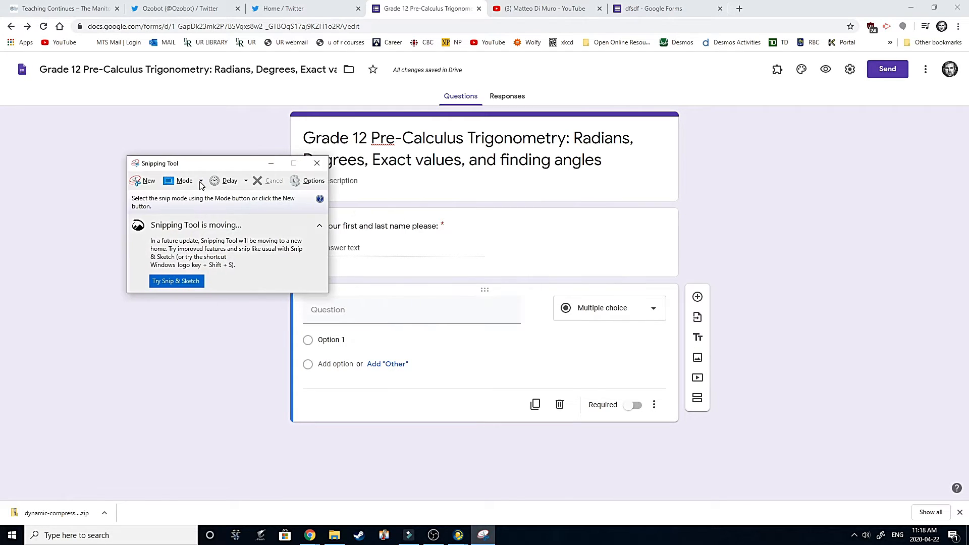
- Capture a snip of the form's title and name question, and close the Snipping Tool without saving it
{"action": "left_click", "coordinate": [149, 182]}
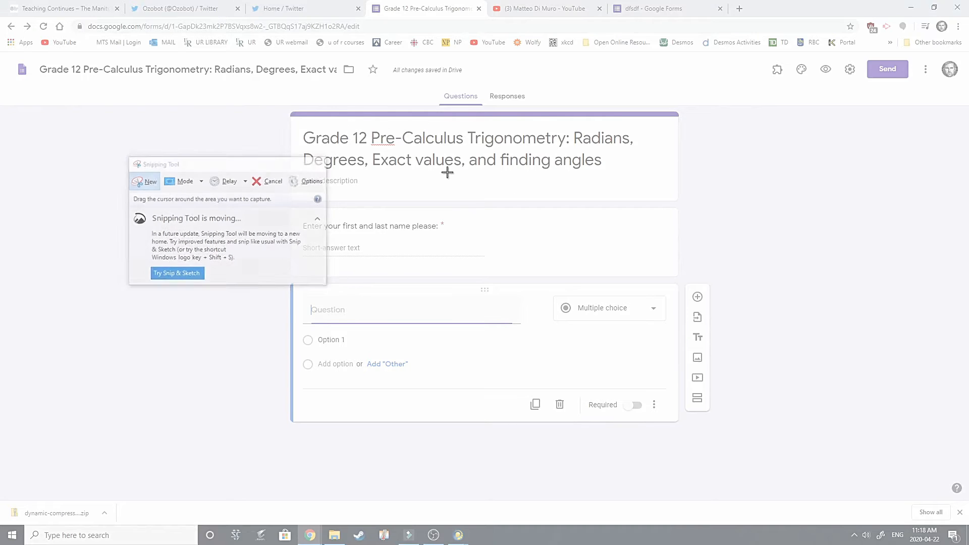
{"action": "left_click_drag", "start_coordinate": [345, 121], "coordinate": [601, 224]}
{"action": "left_click", "coordinate": [306, 48]}
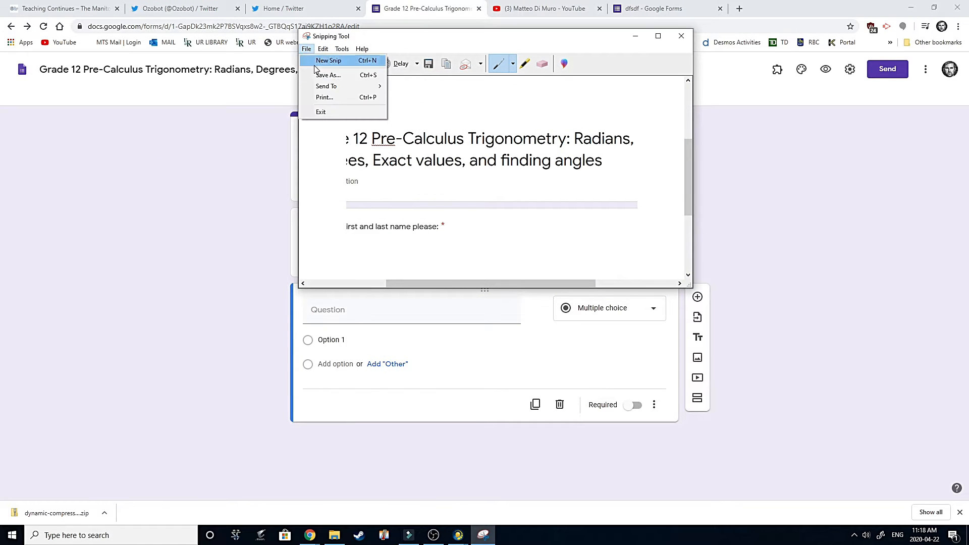
{"action": "left_click", "coordinate": [681, 36]}
{"action": "left_click", "coordinate": [681, 35]}
{"action": "left_click", "coordinate": [538, 171]}
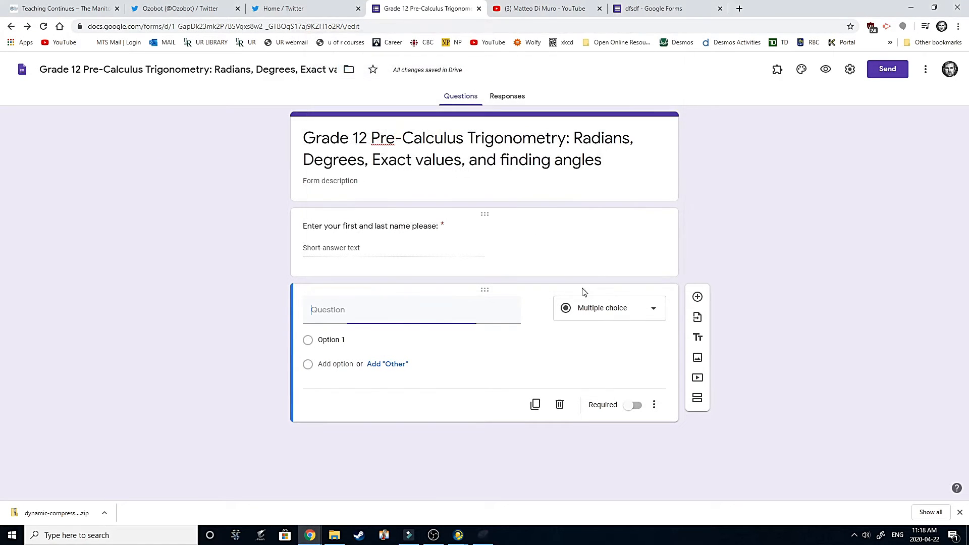
- Insert the image file asking for the reference angle of −706° into the new multiple-choice question
{"action": "left_click", "coordinate": [538, 310]}
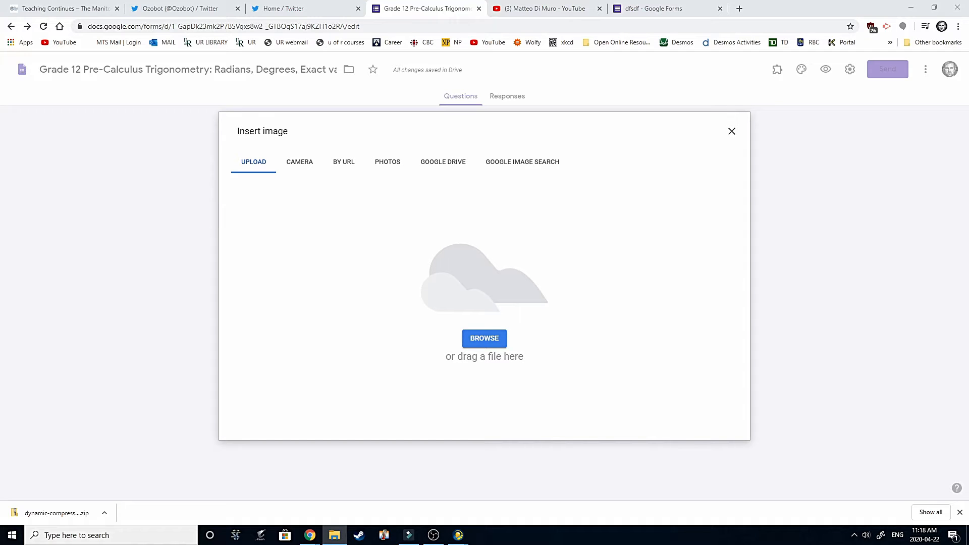
{"action": "left_click_drag", "start_coordinate": [702, 151], "coordinate": [530, 285]}
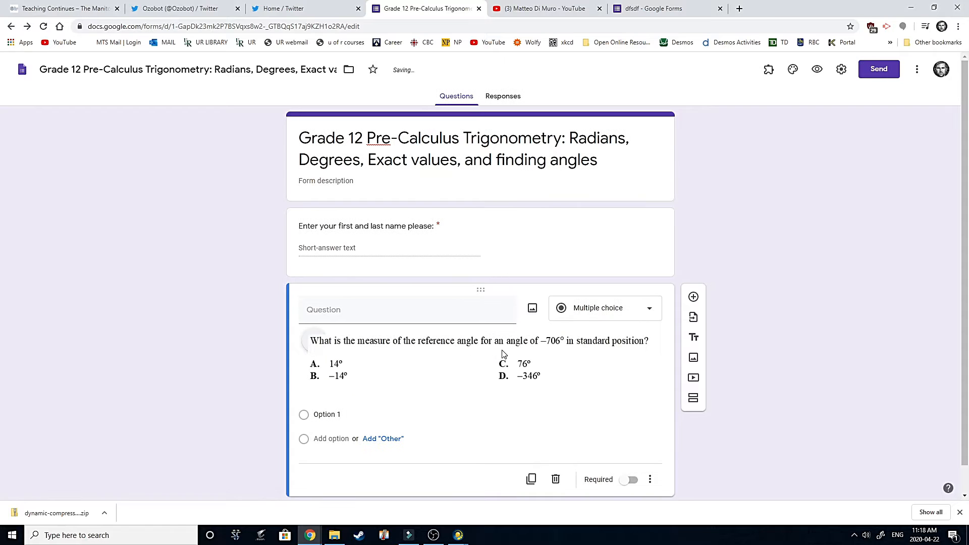
- Give the multiple-choice question the four answer options A, B, C and D
{"action": "scroll", "coordinate": [495, 366], "scroll_direction": "down", "scroll_amount": 1}
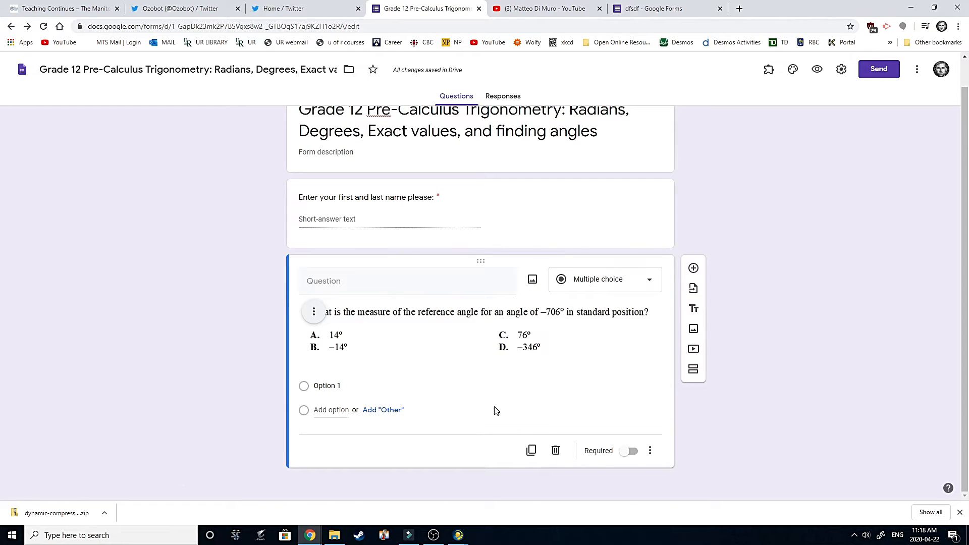
{"action": "left_click", "coordinate": [332, 387]}
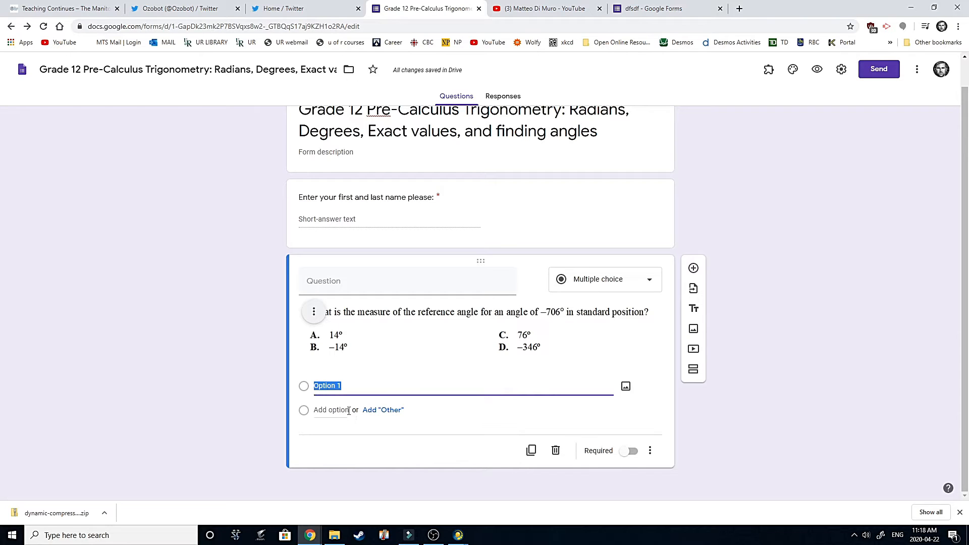
{"action": "type", "text": "A"}
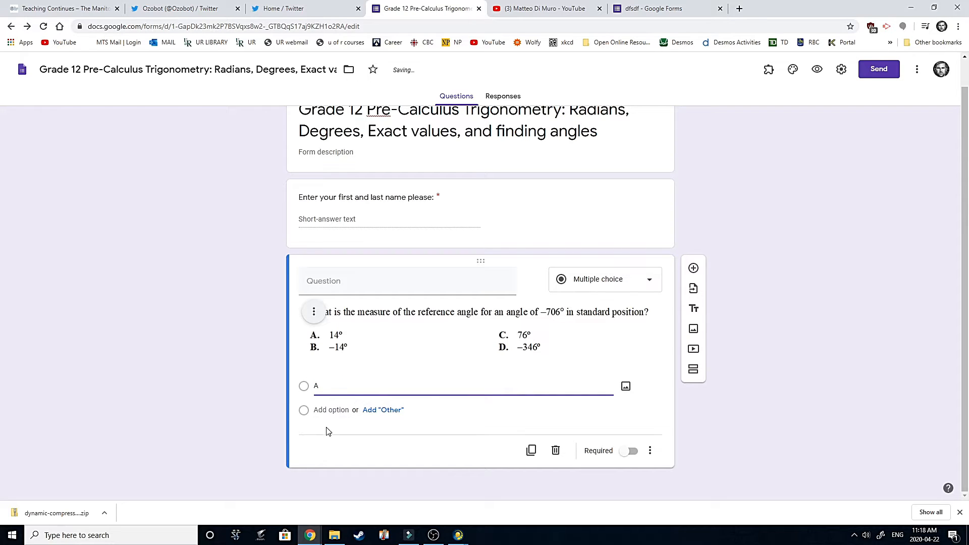
{"action": "left_click", "coordinate": [328, 411]}
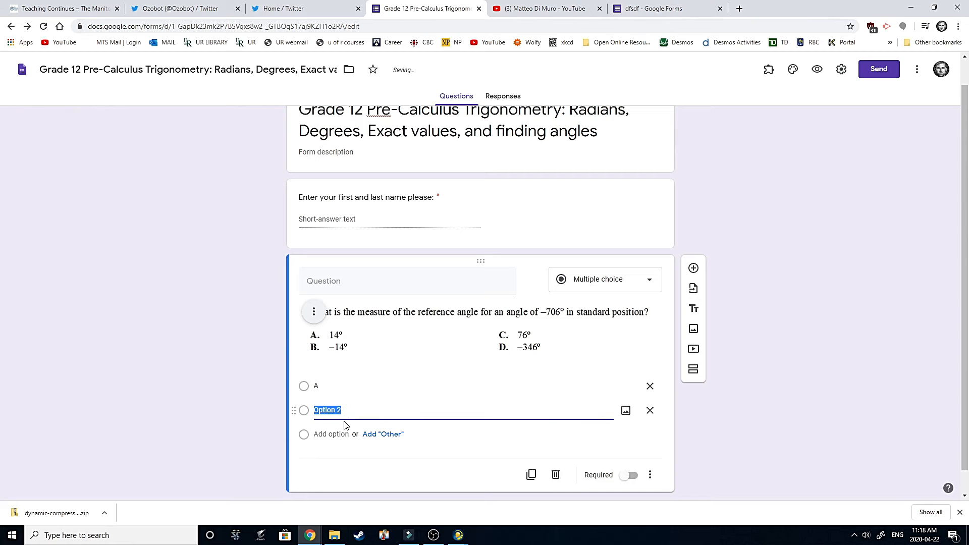
{"action": "type", "text": "B"}
{"action": "left_click", "coordinate": [354, 434]}
{"action": "type", "text": "C"}
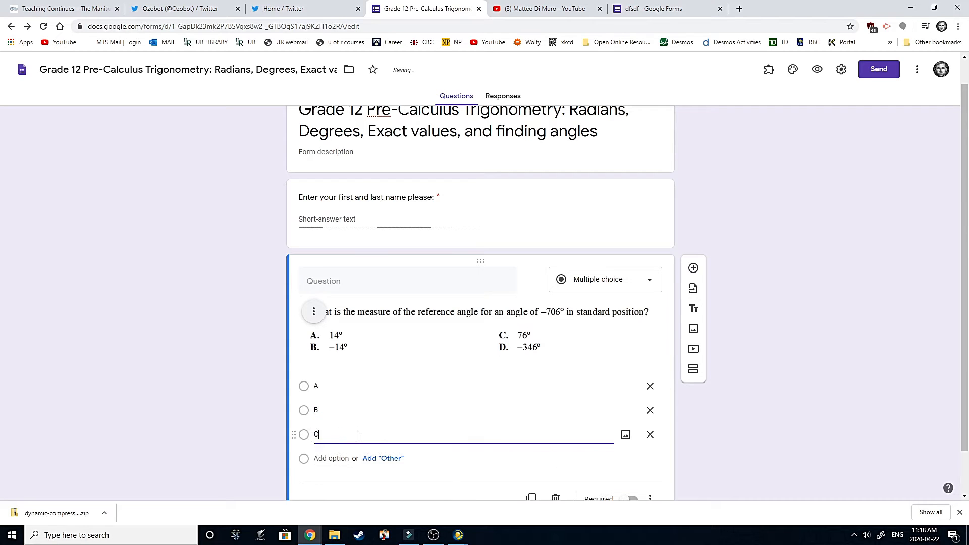
{"action": "left_click", "coordinate": [331, 458]}
{"action": "type", "text": "D"}
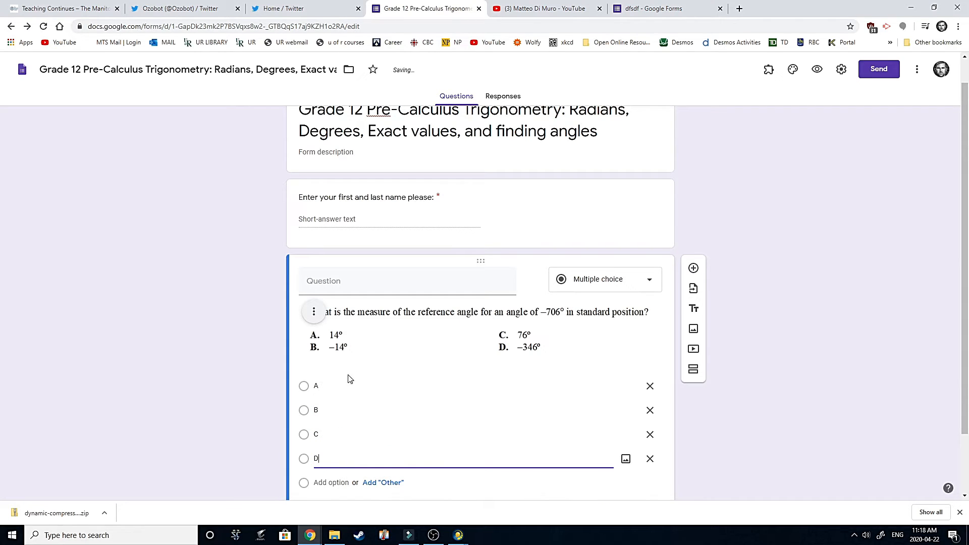
{"action": "scroll", "coordinate": [368, 414], "scroll_direction": "down", "scroll_amount": 2}
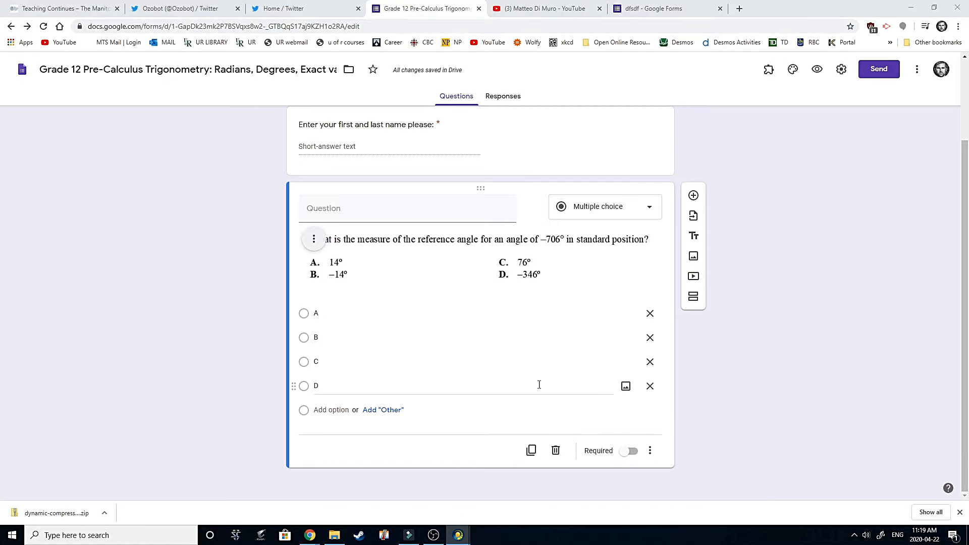
- Make the −706° reference-angle question required
{"action": "left_click", "coordinate": [629, 450]}
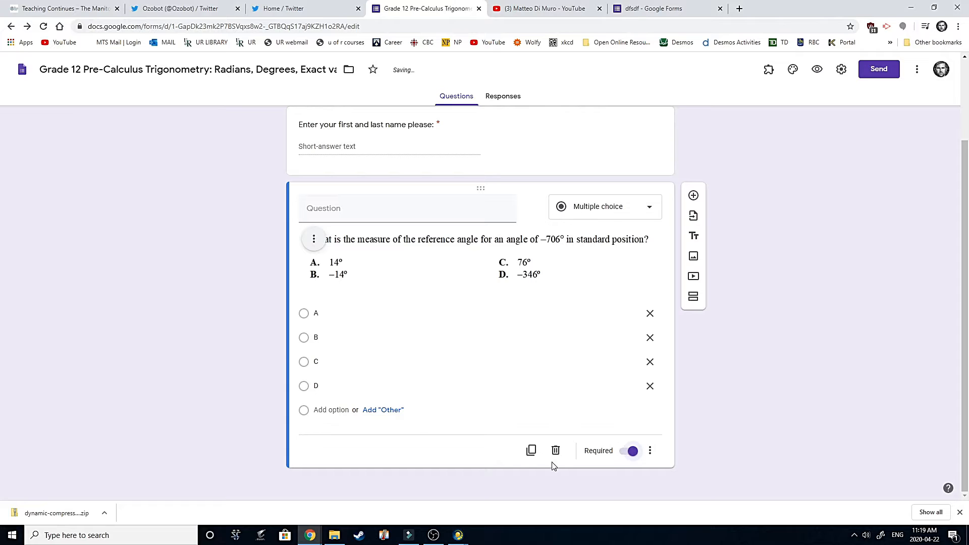
{"action": "left_click", "coordinate": [335, 310]}
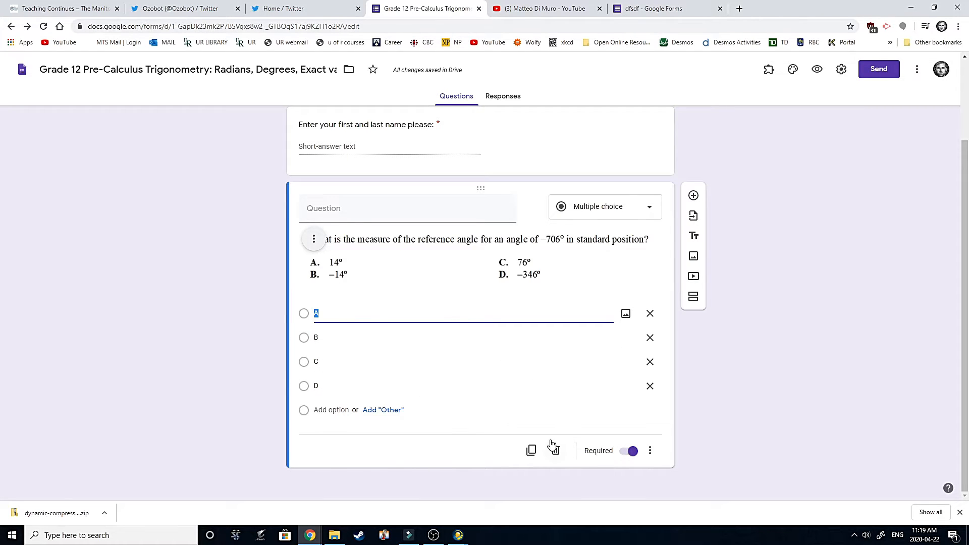
- Turn on the option that makes this form a quiz in the form's settings
{"action": "scroll", "coordinate": [510, 400], "scroll_direction": "up", "scroll_amount": 2}
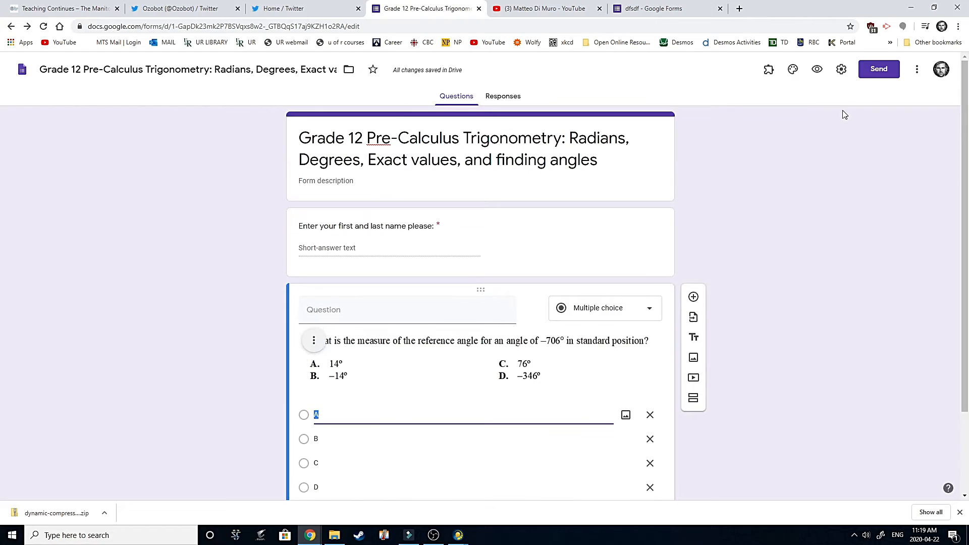
{"action": "left_click", "coordinate": [840, 73]}
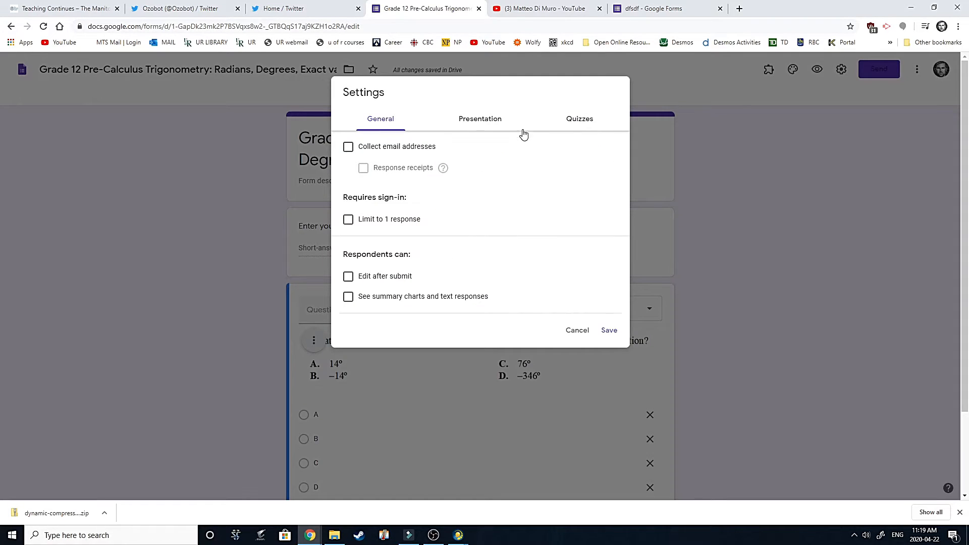
{"action": "left_click", "coordinate": [580, 122]}
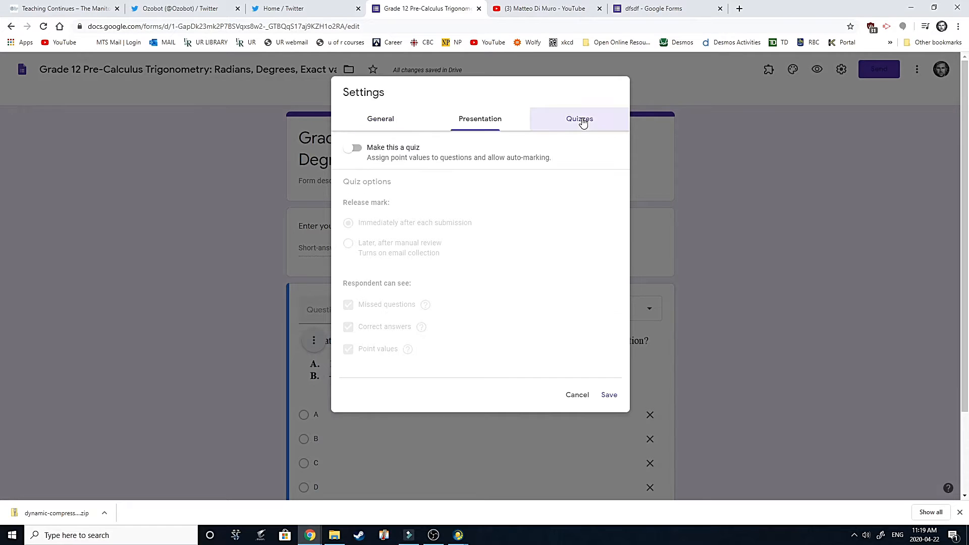
{"action": "left_click", "coordinate": [355, 149]}
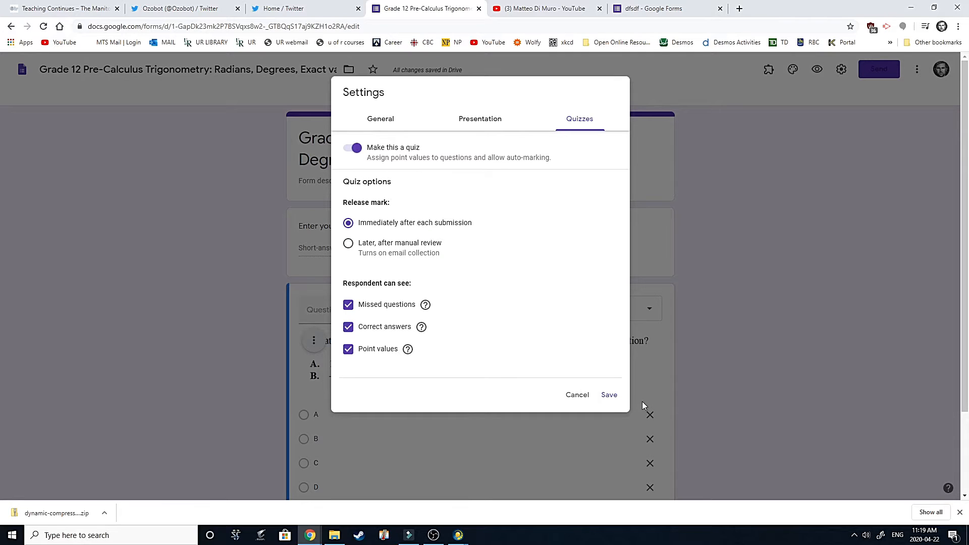
- Turn on the progress bar in the presentation settings and return to the general settings
{"action": "left_click", "coordinate": [498, 124]}
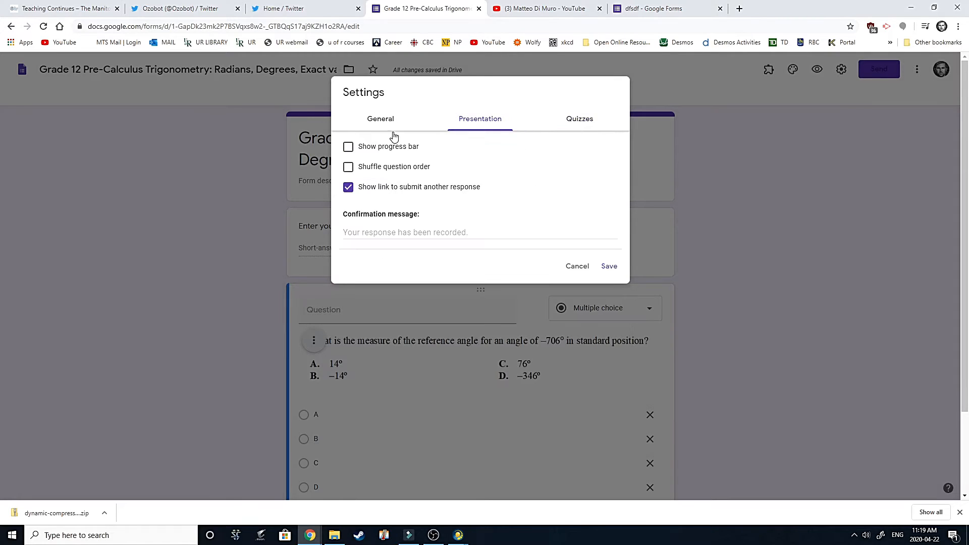
{"action": "left_click", "coordinate": [359, 148]}
{"action": "left_click", "coordinate": [485, 232]}
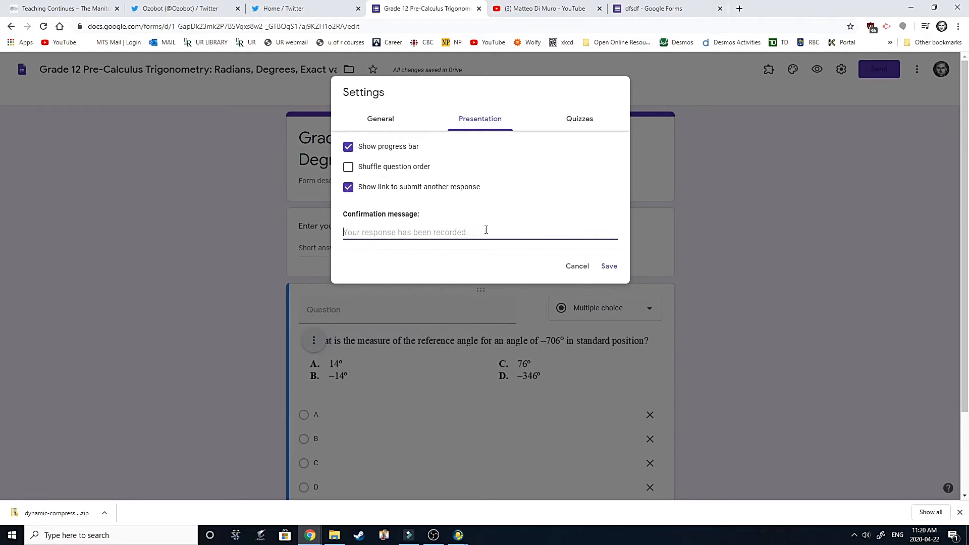
{"action": "left_click", "coordinate": [382, 124]}
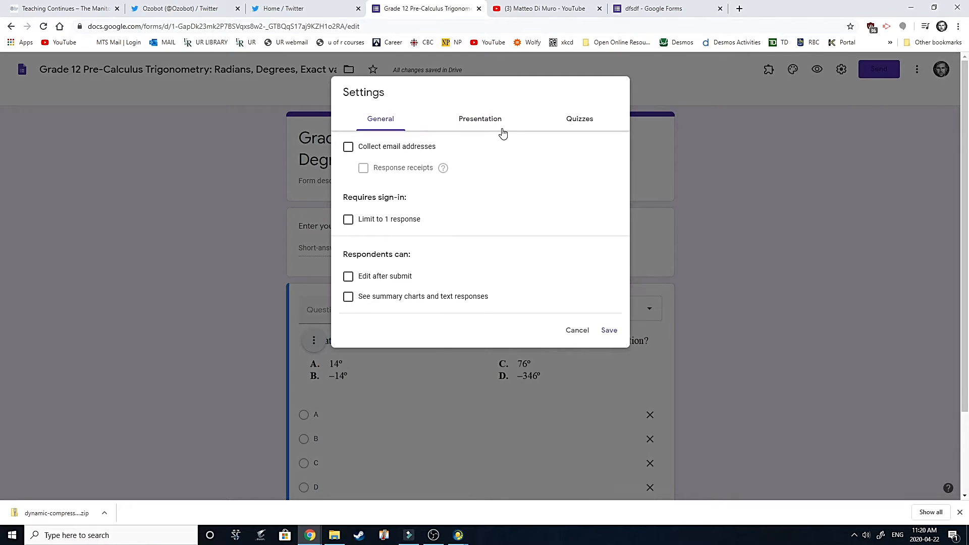
{"action": "left_click", "coordinate": [479, 123]}
{"action": "left_click", "coordinate": [377, 121]}
- Leave email collection off, let respondents see summary charts and text responses, and save the form settings
{"action": "left_click", "coordinate": [358, 152]}
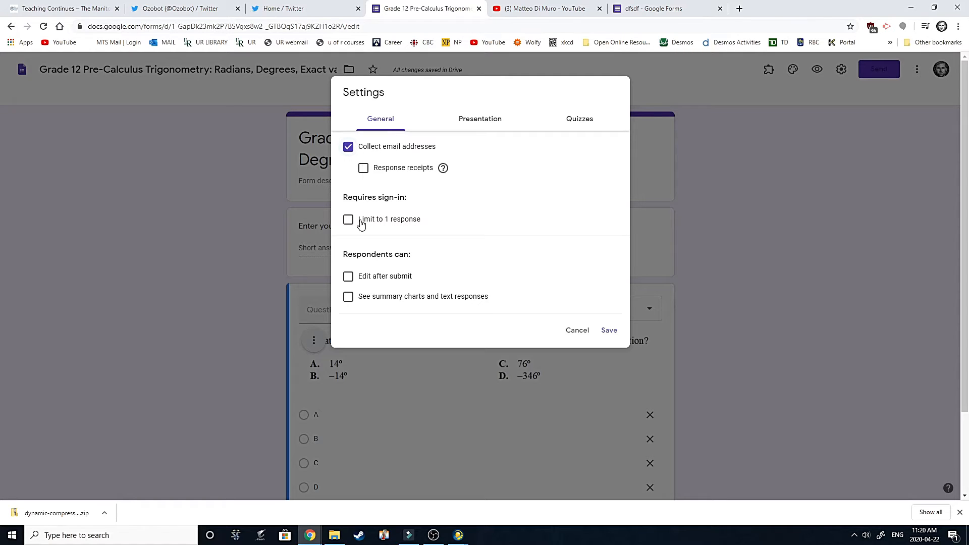
{"action": "left_click", "coordinate": [348, 147]}
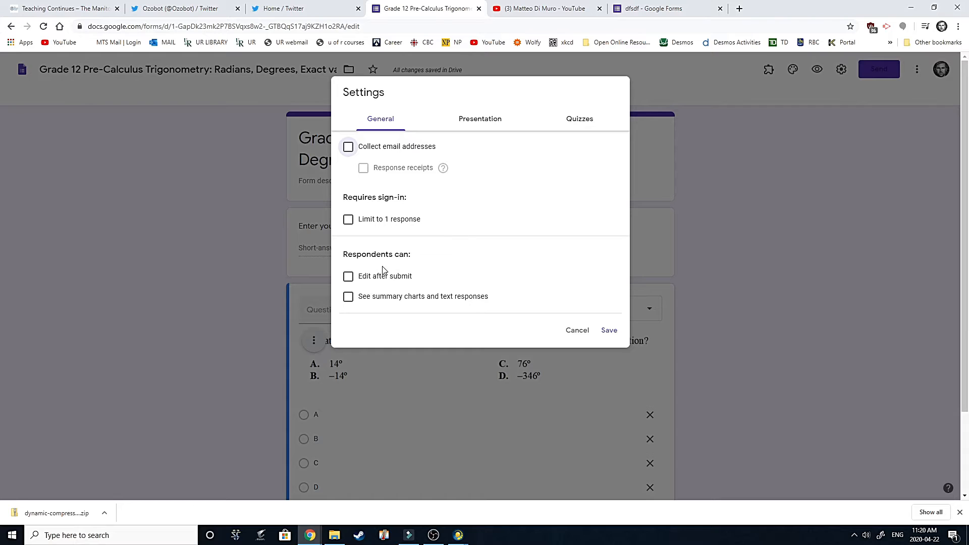
{"action": "left_click", "coordinate": [372, 301]}
{"action": "left_click", "coordinate": [611, 331]}
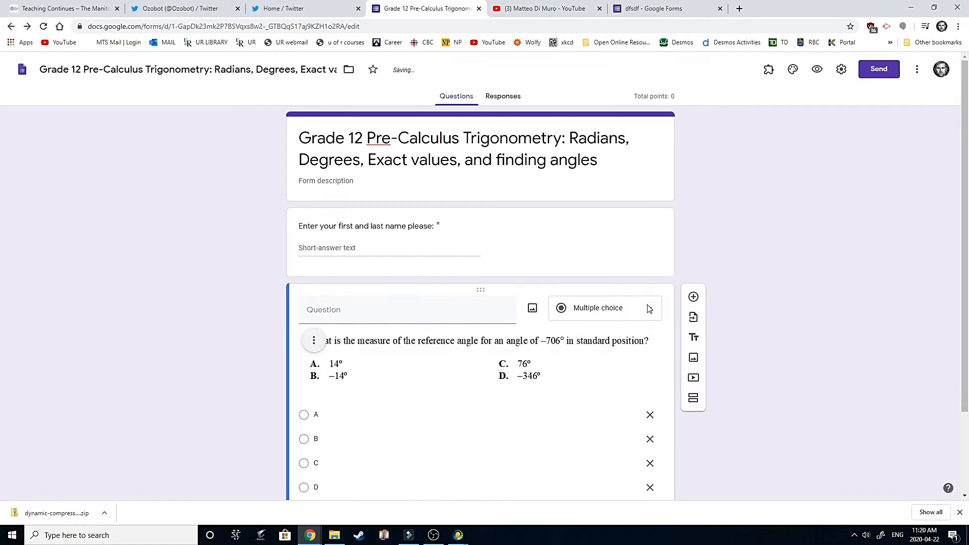
- Set the −706° question's answer key to option A, worth 1 point
{"action": "scroll", "coordinate": [581, 281], "scroll_direction": "down", "scroll_amount": 2}
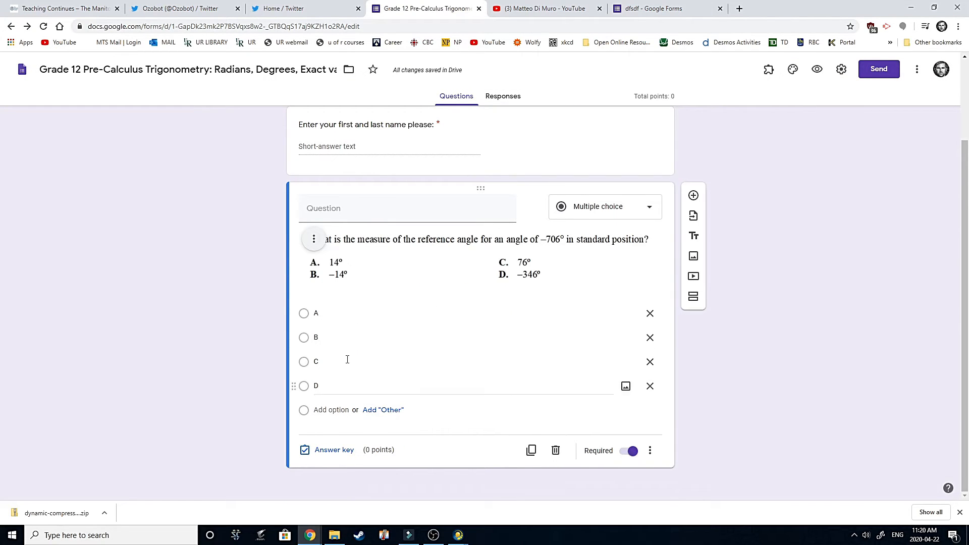
{"action": "left_click", "coordinate": [328, 451]}
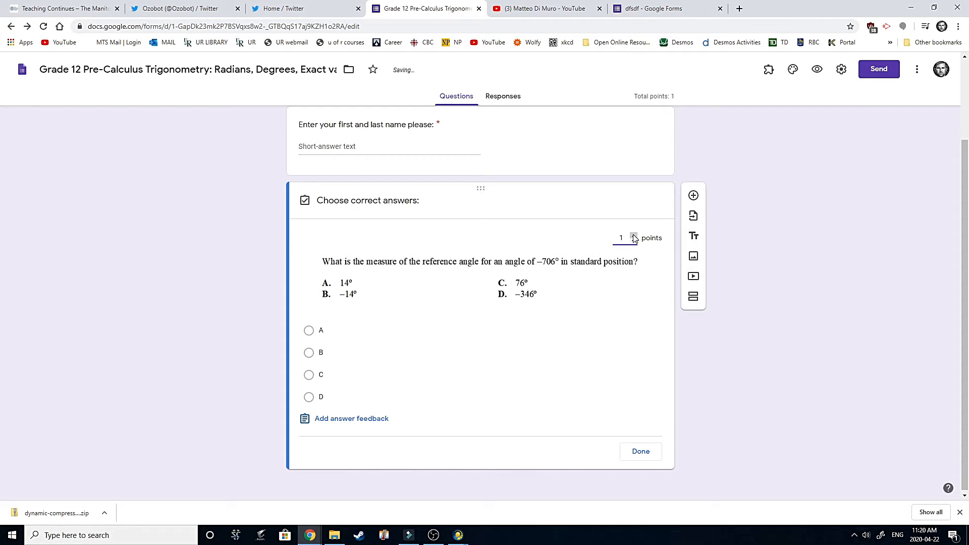
{"action": "left_click", "coordinate": [338, 334]}
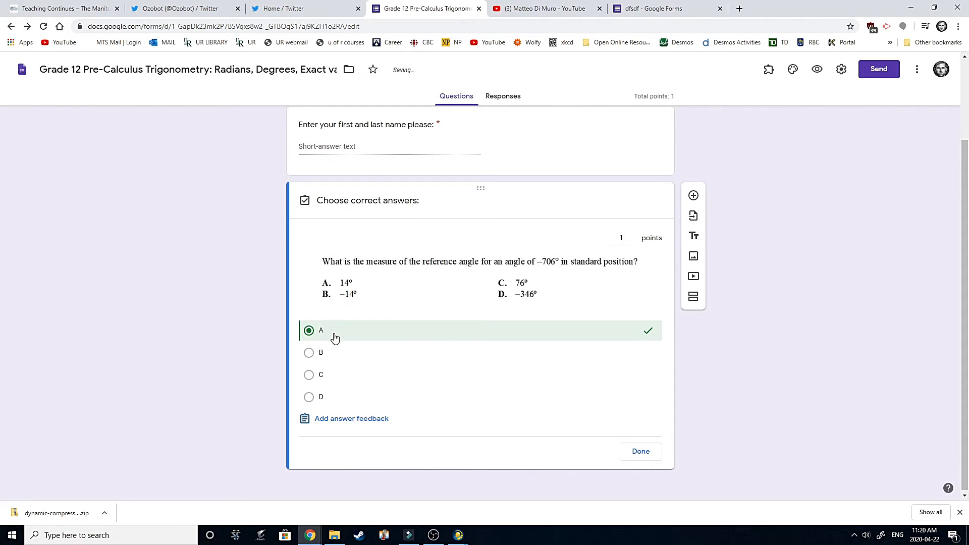
{"action": "left_click", "coordinate": [640, 451]}
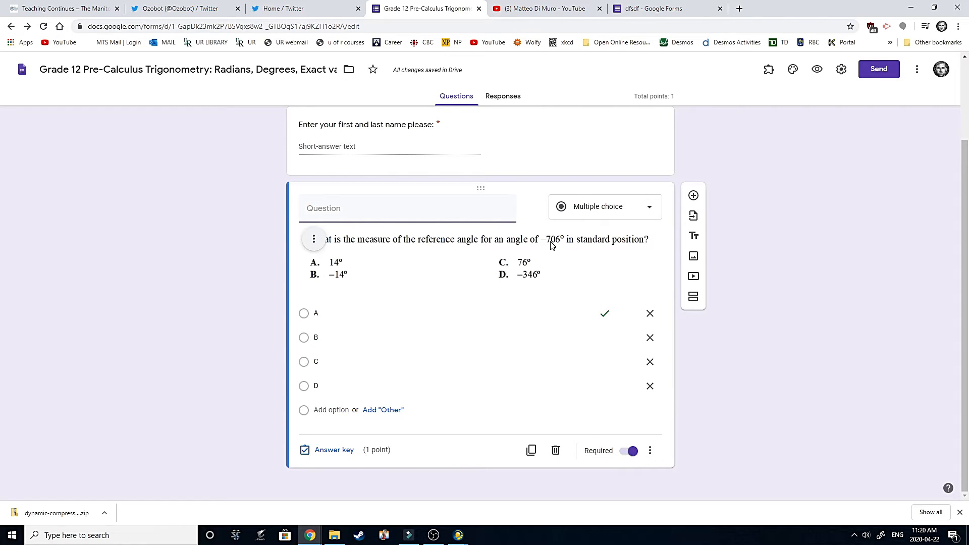
- Open the answer feedback for the −706° question, ready to enter feedback for incorrect answers
{"action": "left_click", "coordinate": [329, 451]}
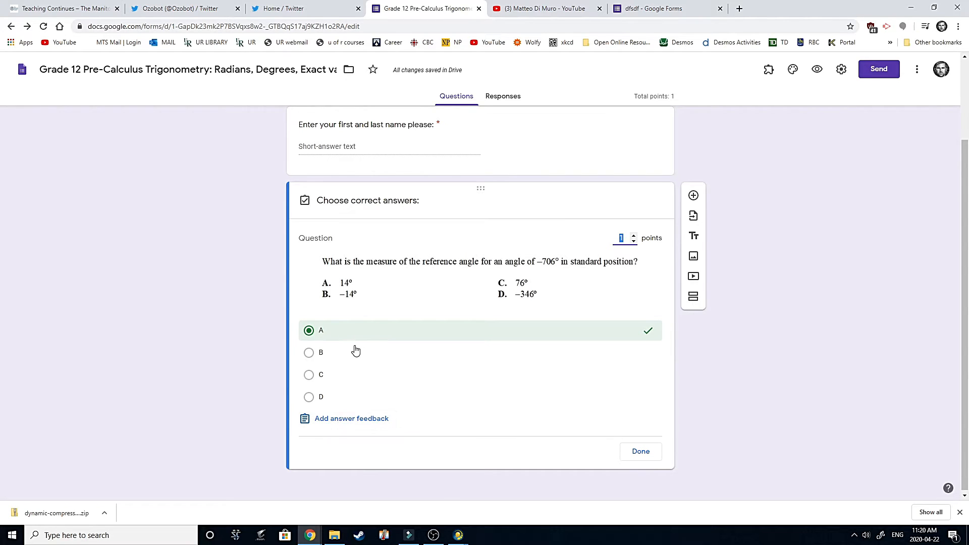
{"action": "left_click", "coordinate": [341, 420]}
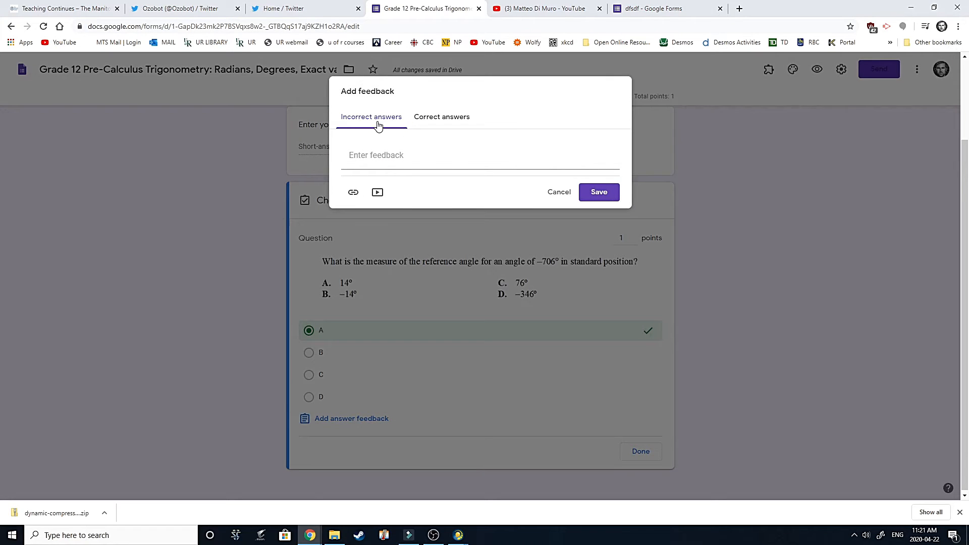
{"action": "left_click", "coordinate": [388, 156]}
{"action": "left_click", "coordinate": [443, 117]}
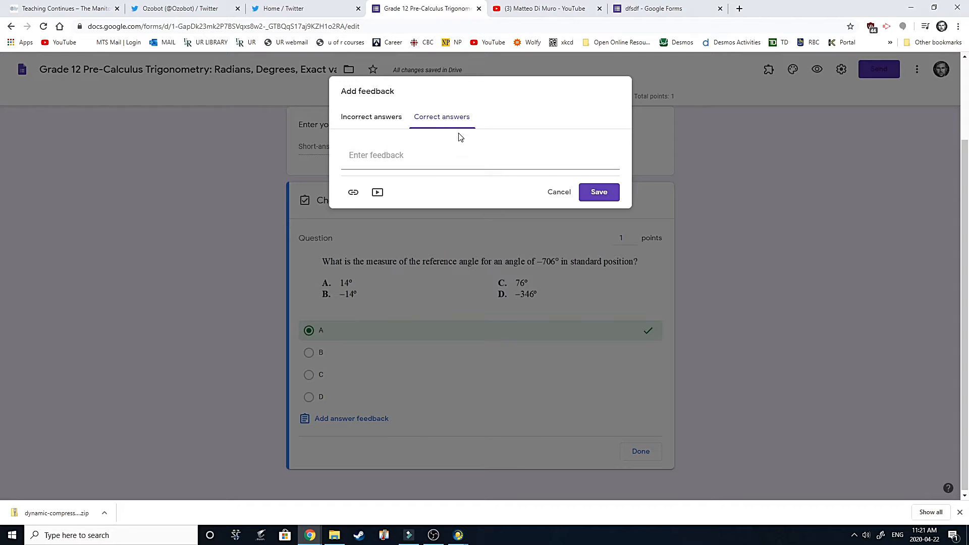
{"action": "left_click", "coordinate": [385, 121]}
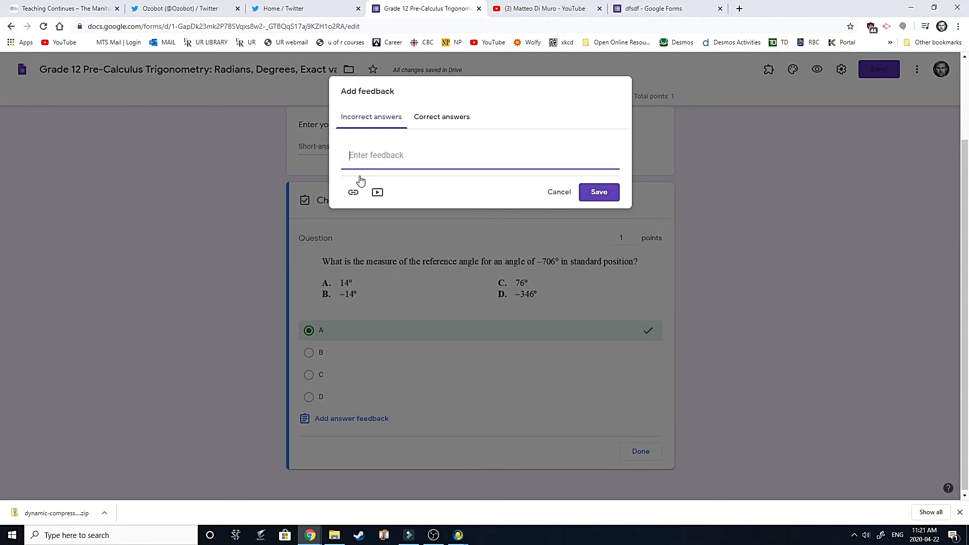
{"action": "left_click", "coordinate": [434, 535]}
{"action": "left_click", "coordinate": [822, 392]}
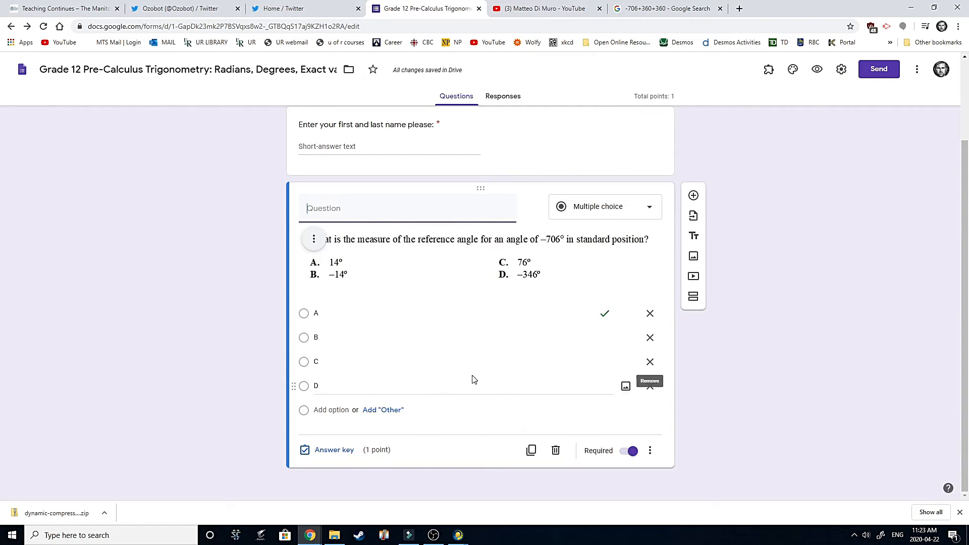
- Check the −706° question's answer key with its feedback for incorrect answers, and close it
{"action": "left_click", "coordinate": [335, 451]}
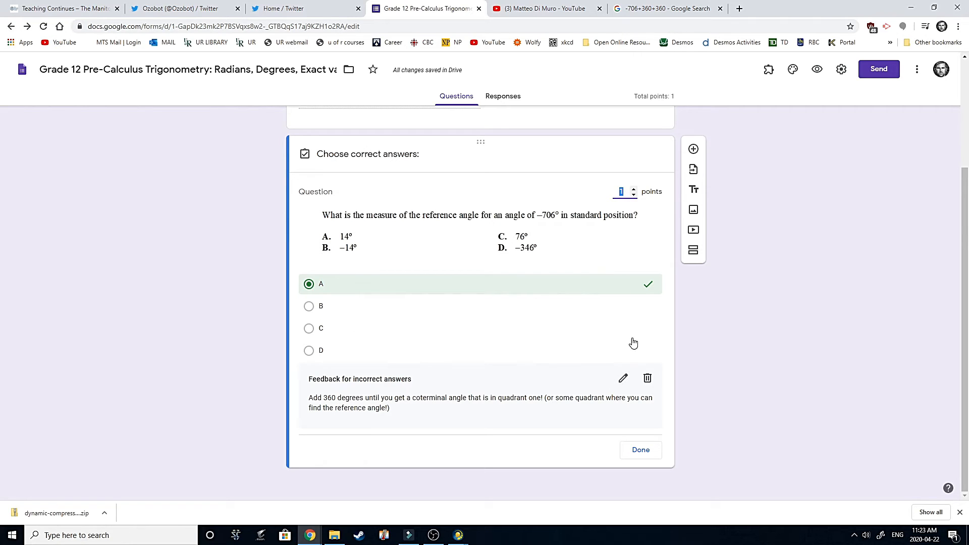
{"action": "left_click", "coordinate": [643, 451]}
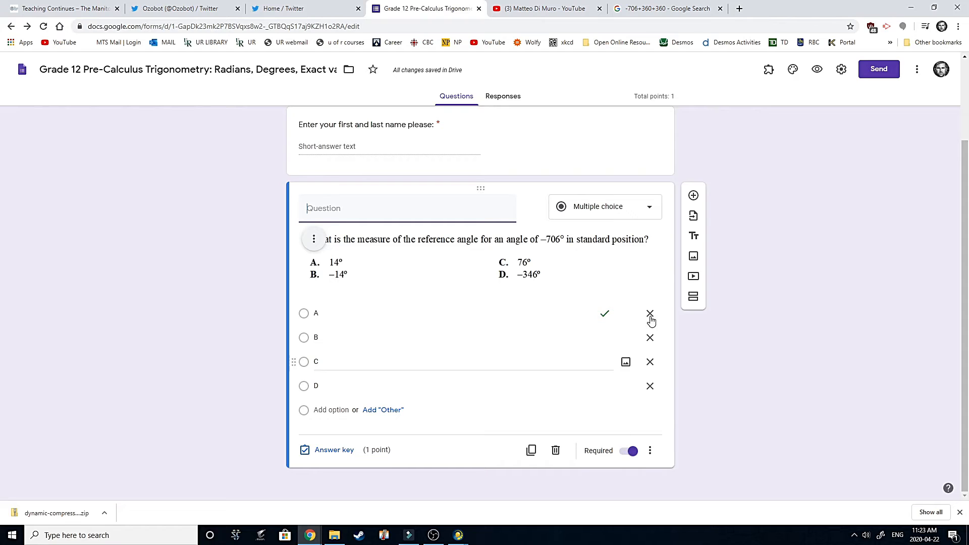
- Add a blank question at the end of the form and duplicate the −706° question
{"action": "left_click", "coordinate": [694, 198]}
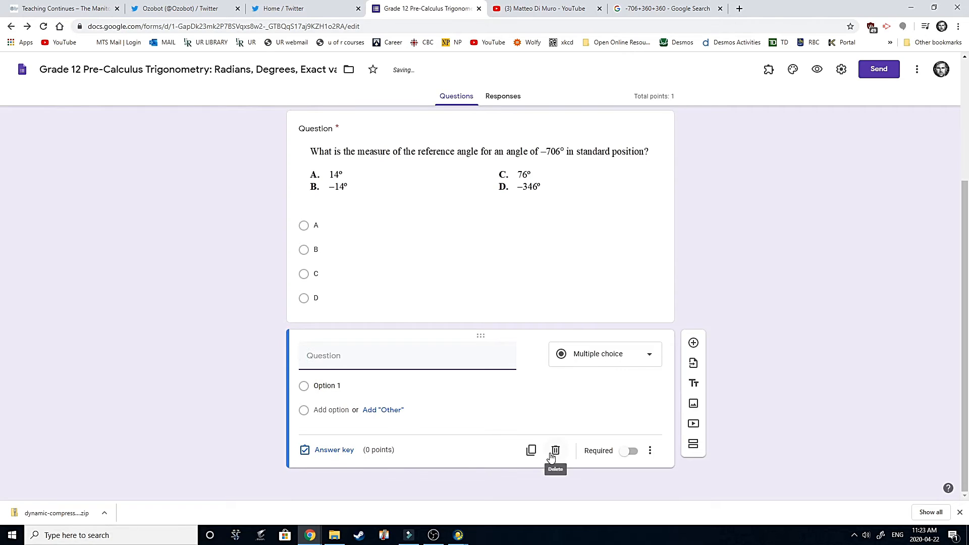
{"action": "left_click", "coordinate": [637, 228]}
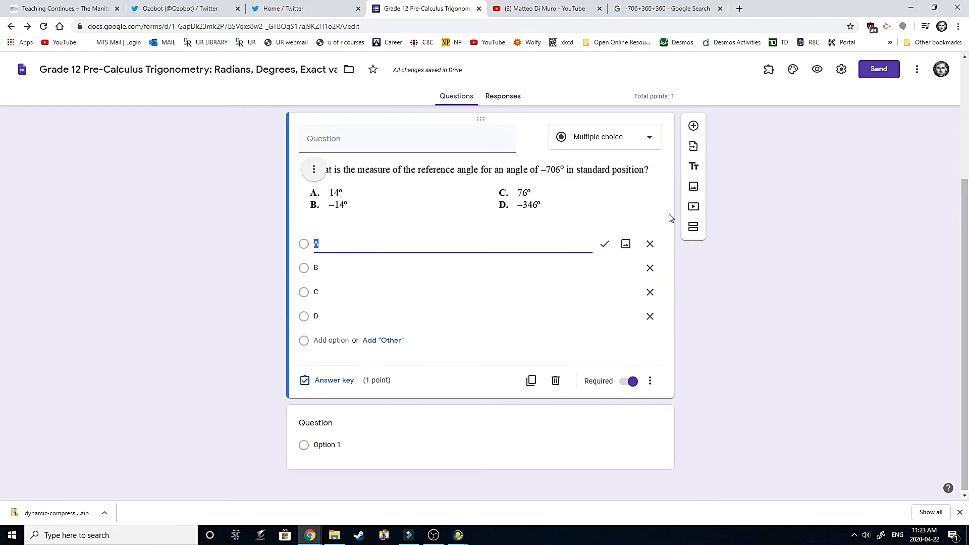
{"action": "left_click", "coordinate": [532, 381]}
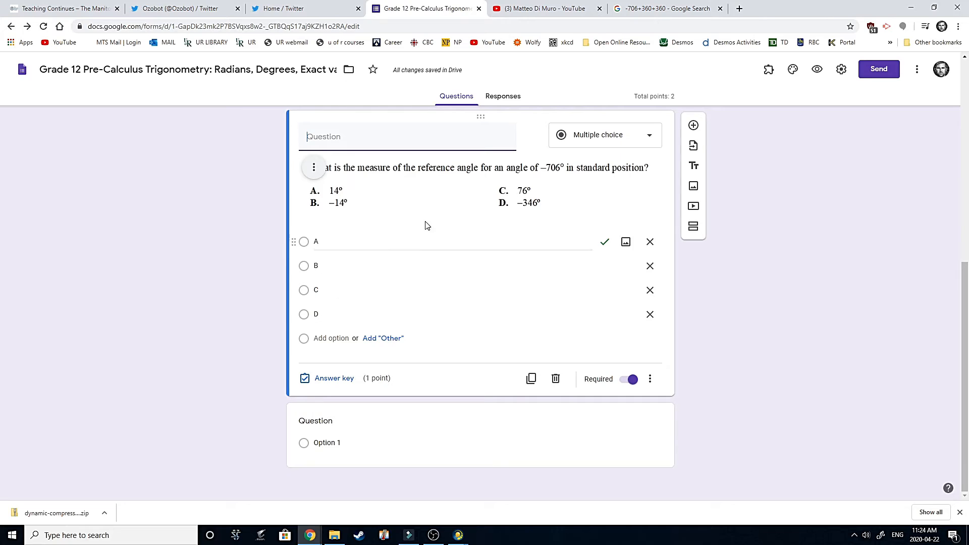
- Replace the duplicated question's image with the image file asking which angle is coterminal with −40°
{"action": "left_click", "coordinate": [545, 190]}
{"action": "left_click", "coordinate": [532, 135]}
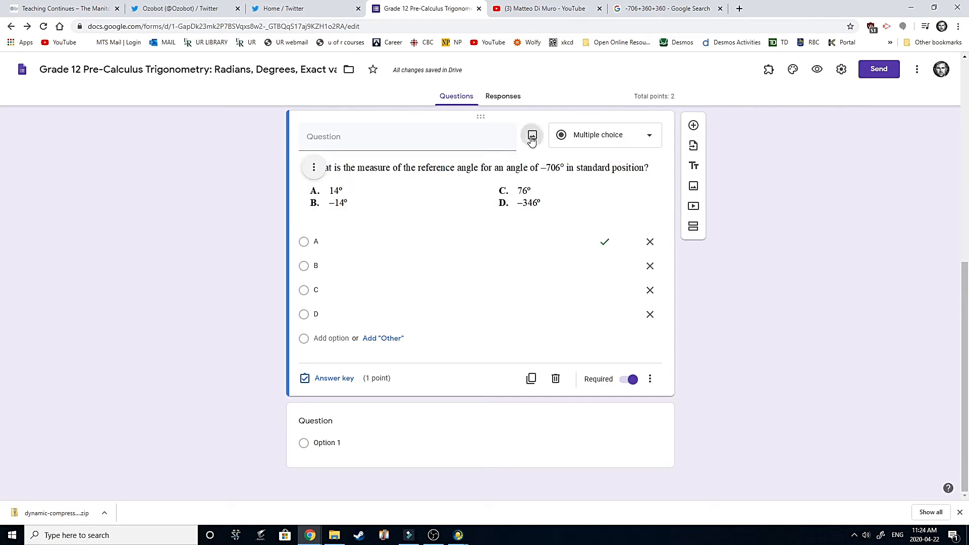
{"action": "key", "text": "alt+Tab"}
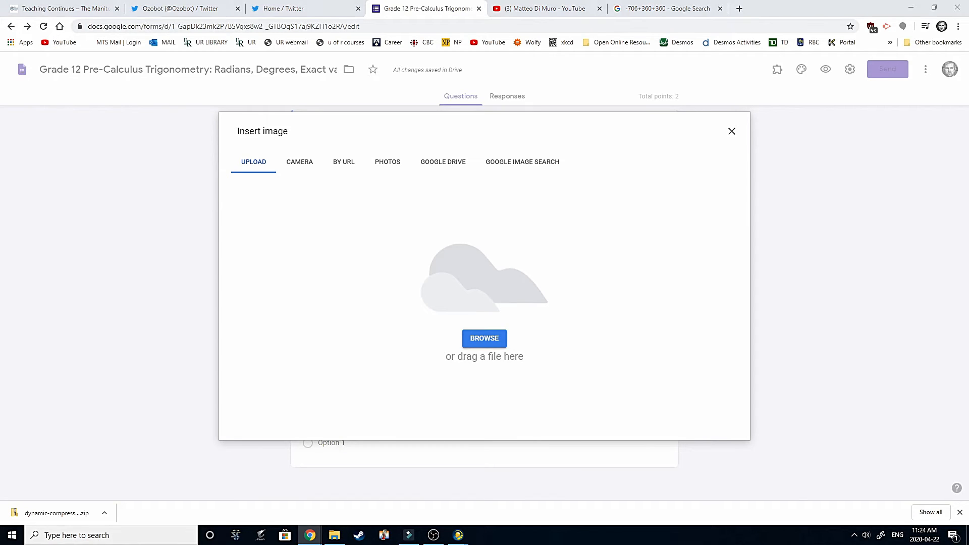
{"action": "left_click_drag", "start_coordinate": [599, 228], "coordinate": [440, 308]}
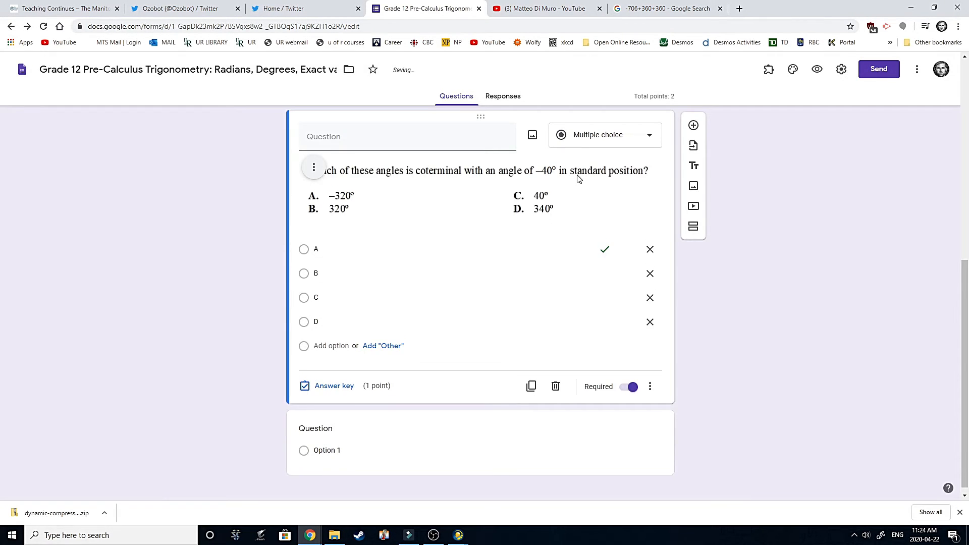
- Mark option B as correct for the −40° question and select its incorrect-answer feedback text for editing
{"action": "left_click", "coordinate": [330, 386]}
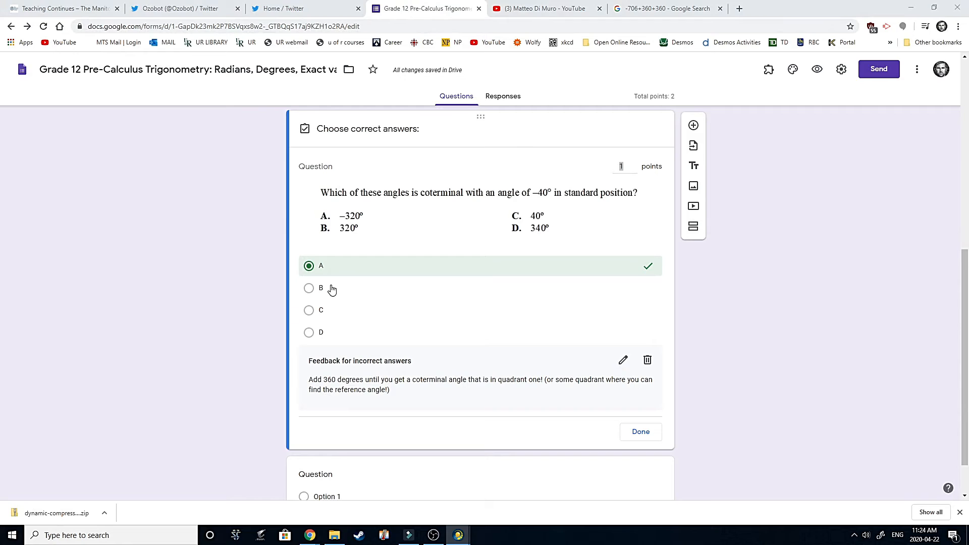
{"action": "left_click", "coordinate": [335, 295]}
{"action": "left_click", "coordinate": [623, 359]}
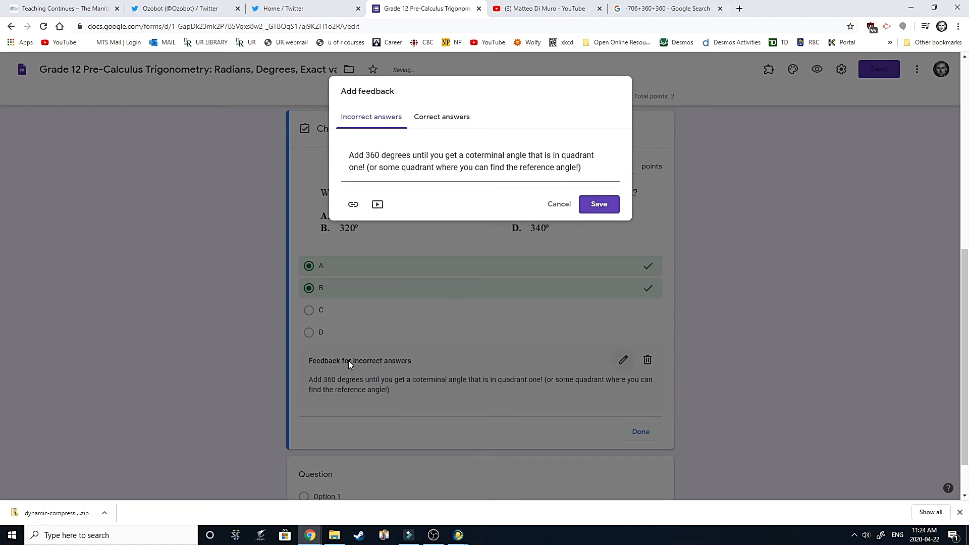
{"action": "left_click_drag", "start_coordinate": [585, 169], "coordinate": [324, 158]}
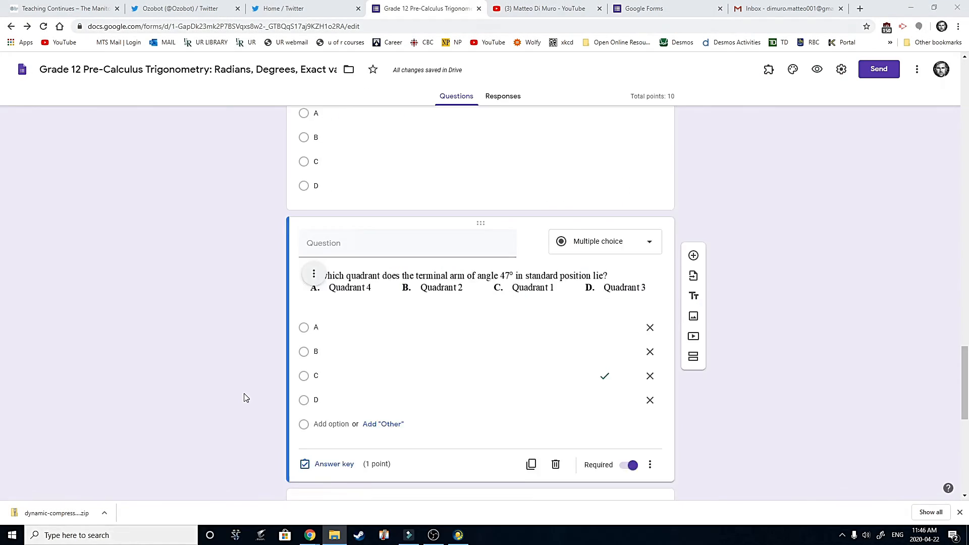
- Look through the quiz's image-based questions, from the terminal-arm questions back to the −40° coterminal-angle question
{"action": "scroll", "coordinate": [243, 399], "scroll_direction": "down", "scroll_amount": 10}
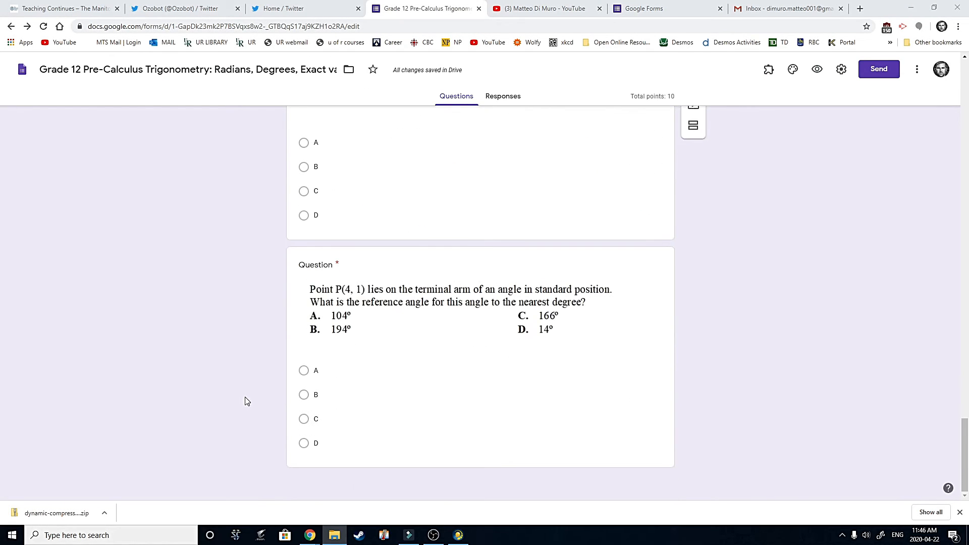
{"action": "scroll", "coordinate": [246, 400], "scroll_direction": "up", "scroll_amount": 20}
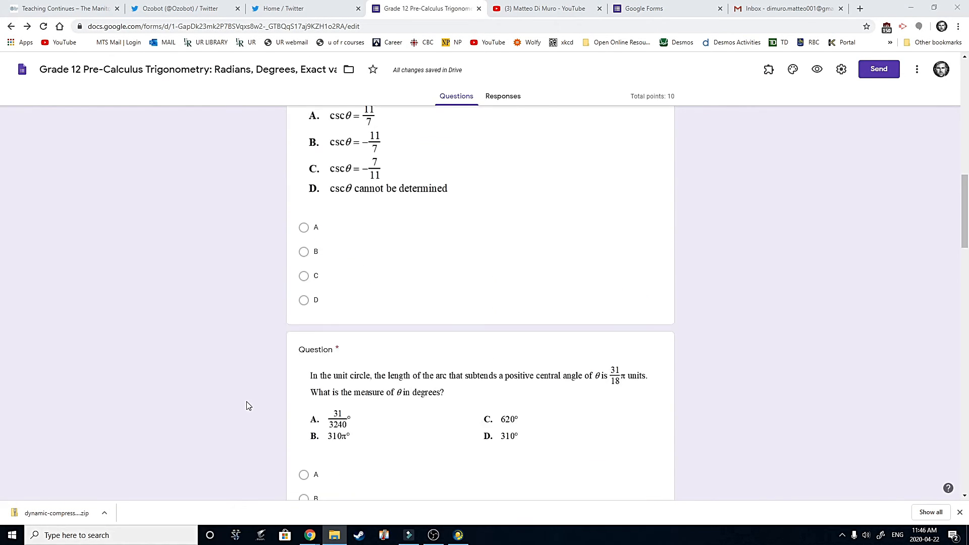
{"action": "scroll", "coordinate": [247, 406], "scroll_direction": "up", "scroll_amount": 4}
{"action": "scroll", "coordinate": [243, 399], "scroll_direction": "down", "scroll_amount": 20}
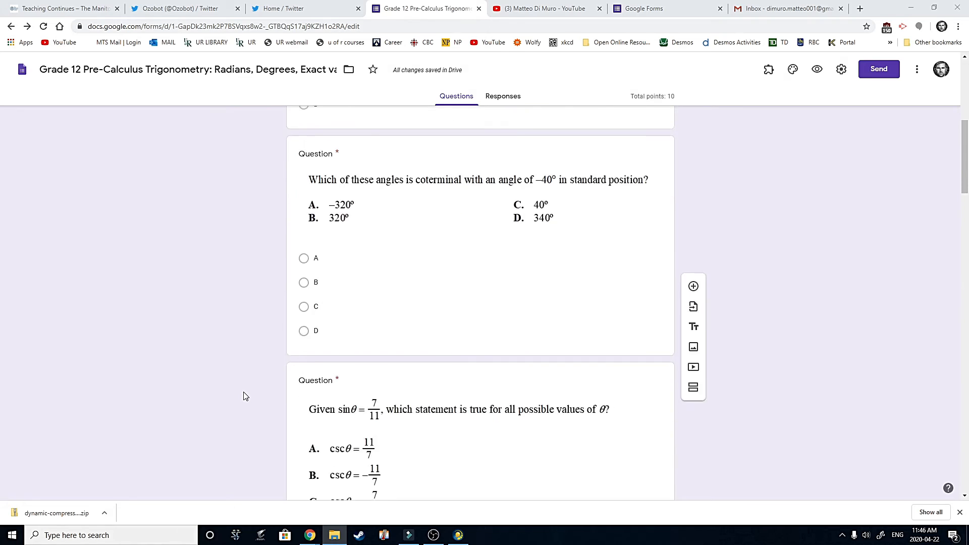
- Look through the quiz's image-based questions, from the 47° quadrant question back up to the −40° coterminal-angle question
{"action": "scroll", "coordinate": [252, 388], "scroll_direction": "down", "scroll_amount": 11}
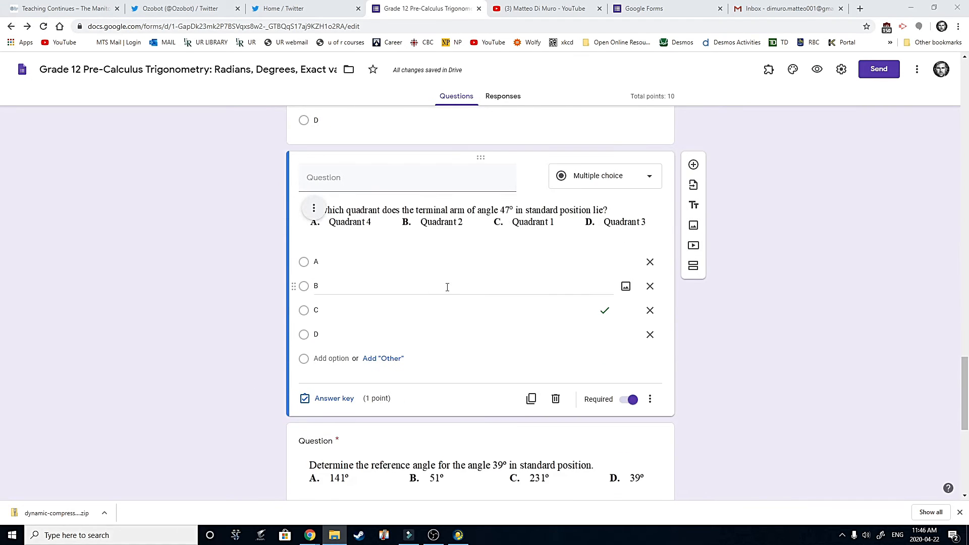
{"action": "scroll", "coordinate": [528, 323], "scroll_direction": "up", "scroll_amount": 5}
{"action": "left_click", "coordinate": [439, 342]}
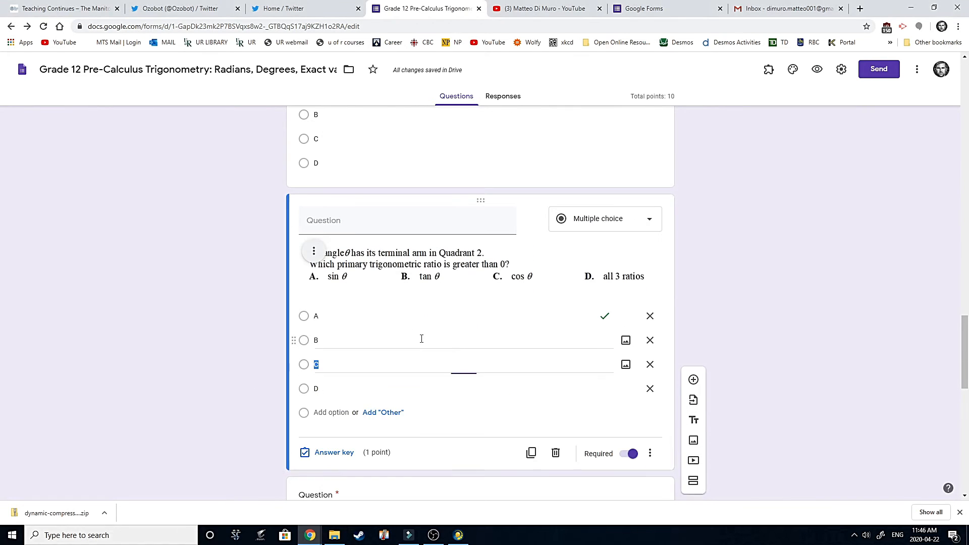
{"action": "scroll", "coordinate": [467, 389], "scroll_direction": "down", "scroll_amount": 10}
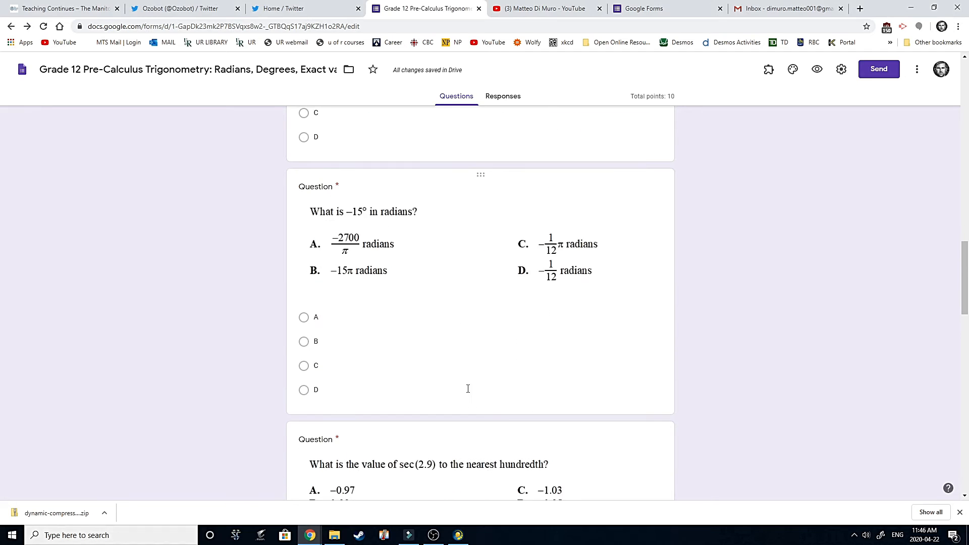
{"action": "scroll", "coordinate": [454, 386], "scroll_direction": "up", "scroll_amount": 5}
{"action": "scroll", "coordinate": [451, 383], "scroll_direction": "up", "scroll_amount": 11}
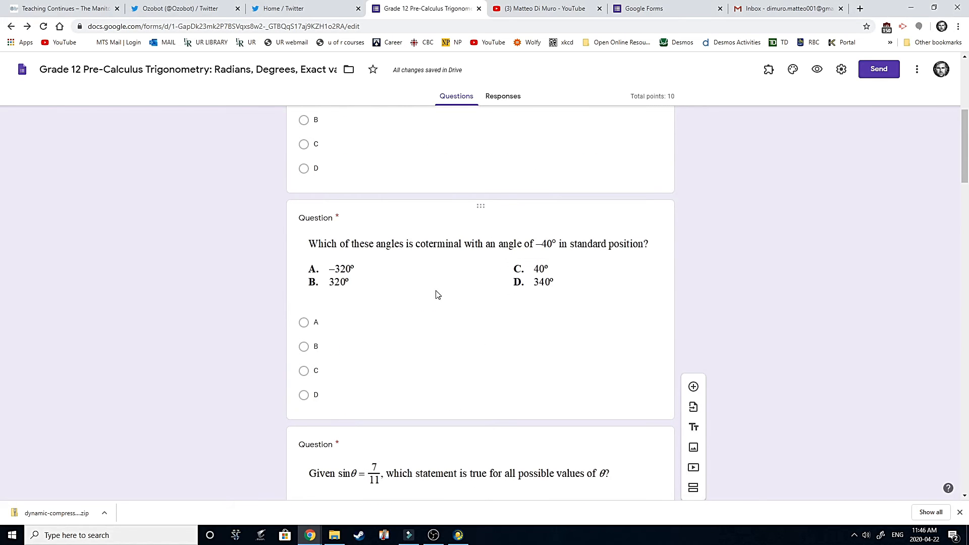
{"action": "scroll", "coordinate": [491, 332], "scroll_direction": "up", "scroll_amount": 3}
- Duplicate the −706° reference-angle question and mark option C instead of A as correct in the copy's answer key
{"action": "left_click", "coordinate": [465, 273]}
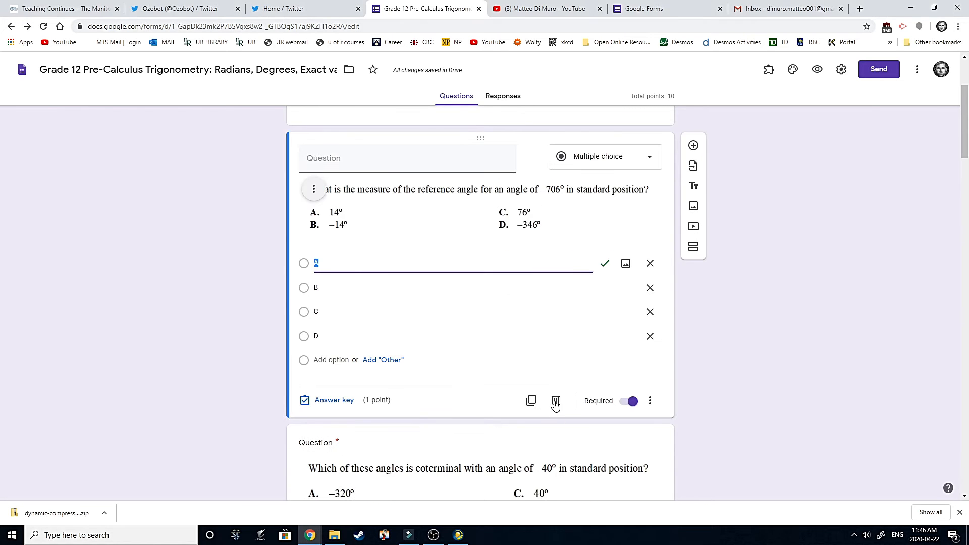
{"action": "left_click", "coordinate": [531, 400]}
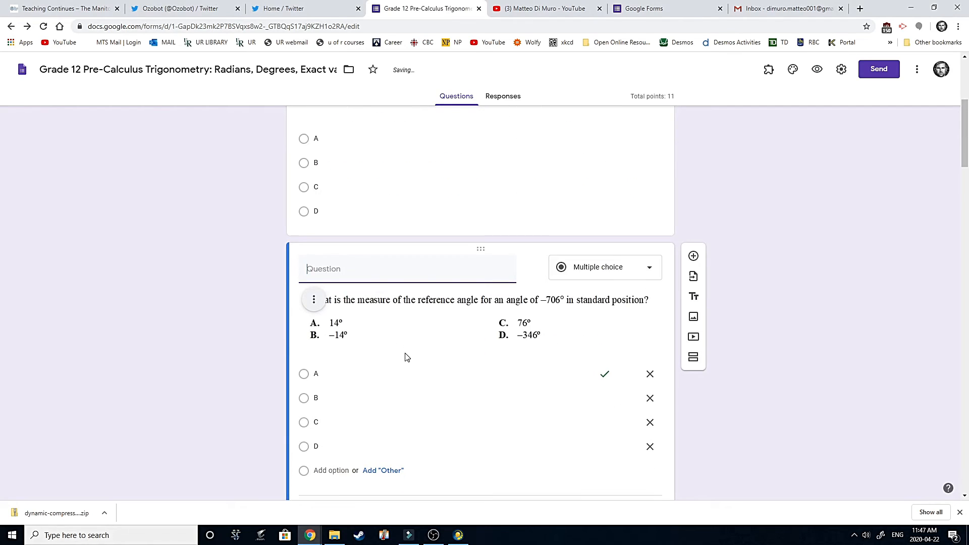
{"action": "left_click", "coordinate": [335, 417]}
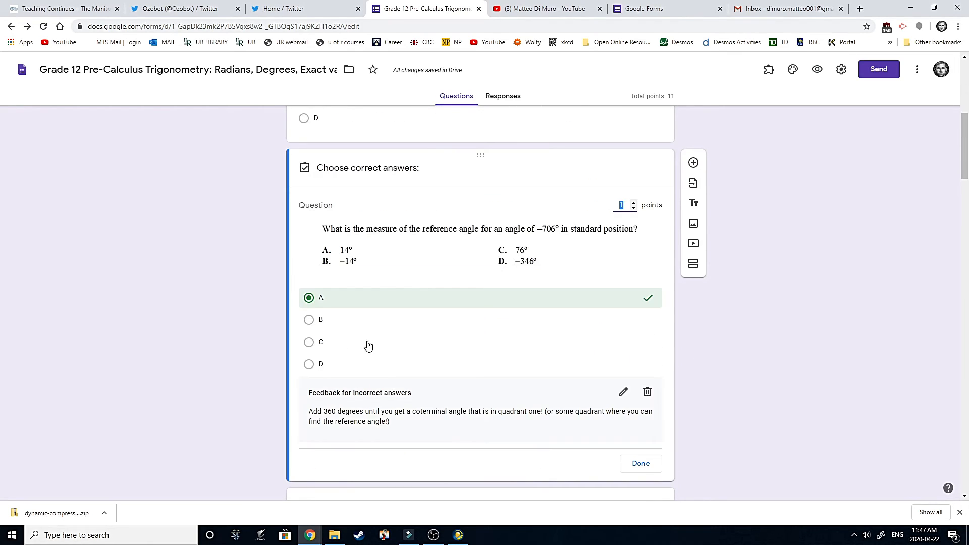
{"action": "left_click", "coordinate": [321, 343]}
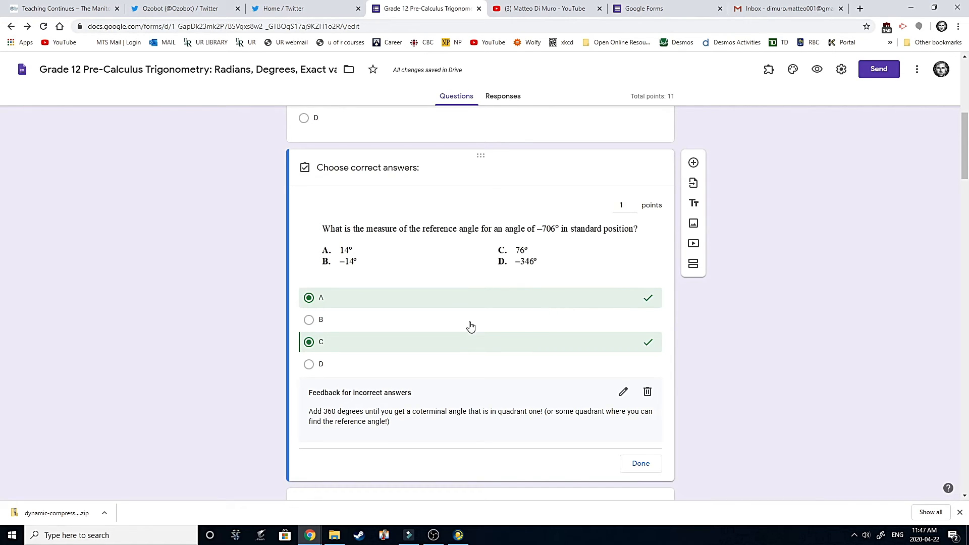
{"action": "left_click", "coordinate": [468, 298]}
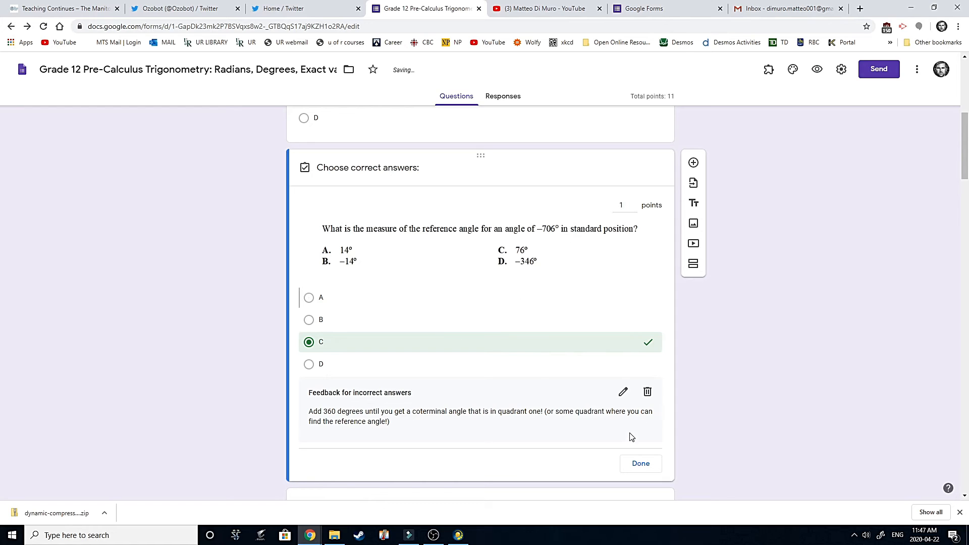
{"action": "left_click", "coordinate": [640, 463]}
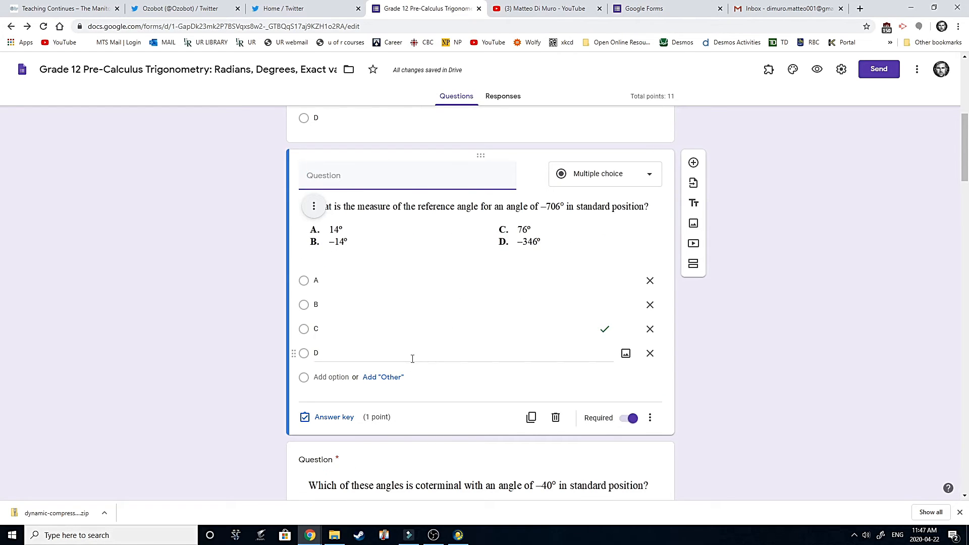
- Delete the duplicated copy of the −706° reference-angle question
{"action": "left_click", "coordinate": [556, 417]}
{"action": "scroll", "coordinate": [443, 411], "scroll_direction": "up", "scroll_amount": 7}
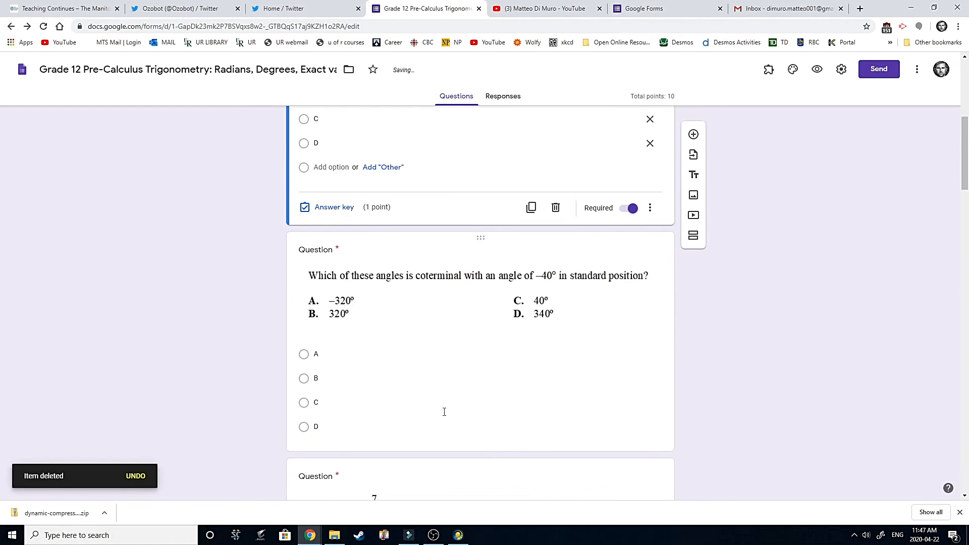
{"action": "scroll", "coordinate": [455, 436], "scroll_direction": "down", "scroll_amount": 7}
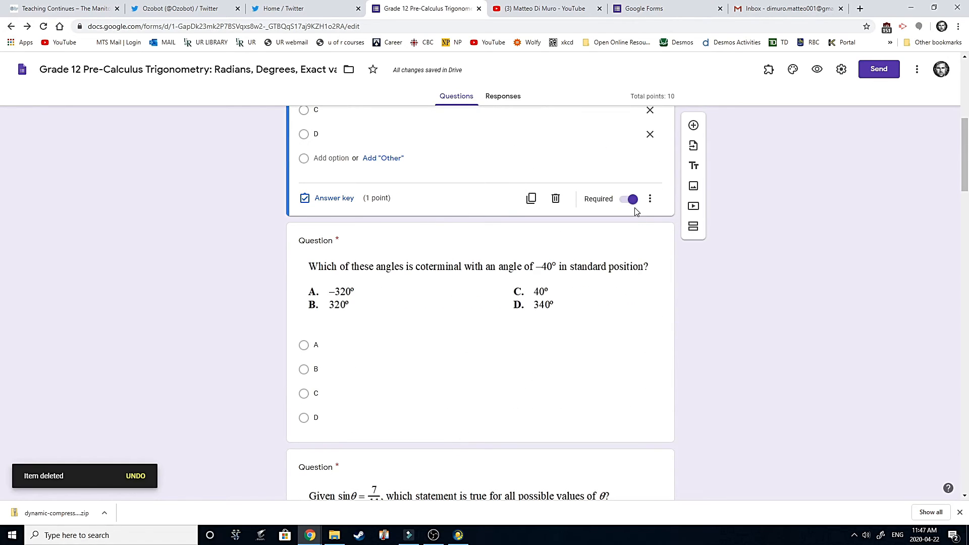
- Look through the remaining questions, from the sin θ = 7/11 question to the 39° reference-angle question, and return to the form title
{"action": "left_click", "coordinate": [534, 365]}
{"action": "scroll", "coordinate": [628, 425], "scroll_direction": "down", "scroll_amount": 5}
{"action": "left_click", "coordinate": [610, 346]}
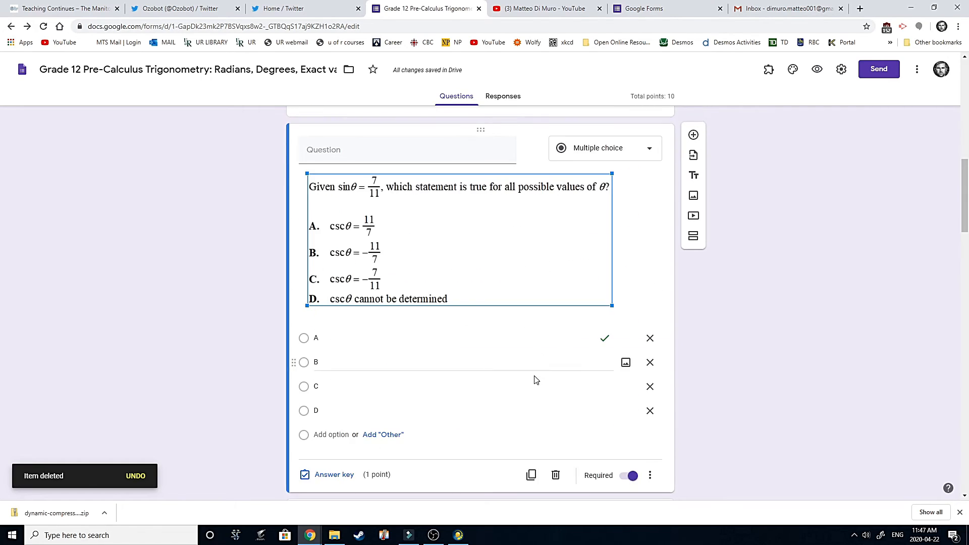
{"action": "scroll", "coordinate": [625, 343], "scroll_direction": "down", "scroll_amount": 3}
{"action": "scroll", "coordinate": [593, 370], "scroll_direction": "down", "scroll_amount": 12}
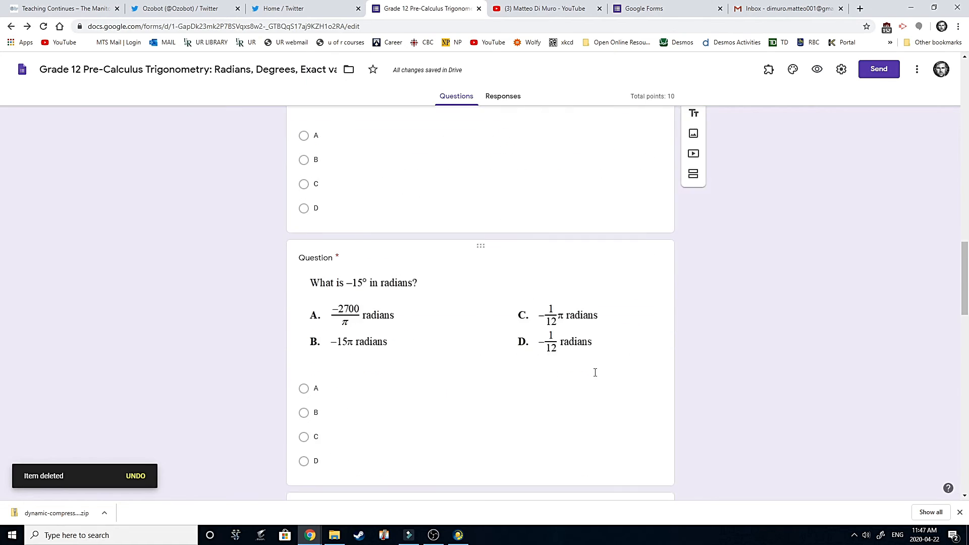
{"action": "scroll", "coordinate": [587, 370], "scroll_direction": "down", "scroll_amount": 12}
{"action": "scroll", "coordinate": [591, 386], "scroll_direction": "up", "scroll_amount": 19}
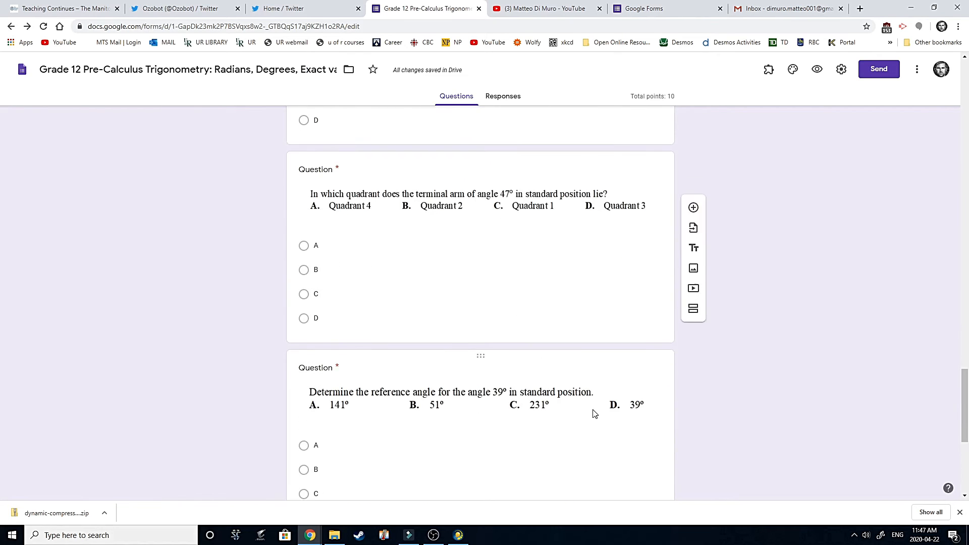
{"action": "scroll", "coordinate": [597, 414], "scroll_direction": "up", "scroll_amount": 20}
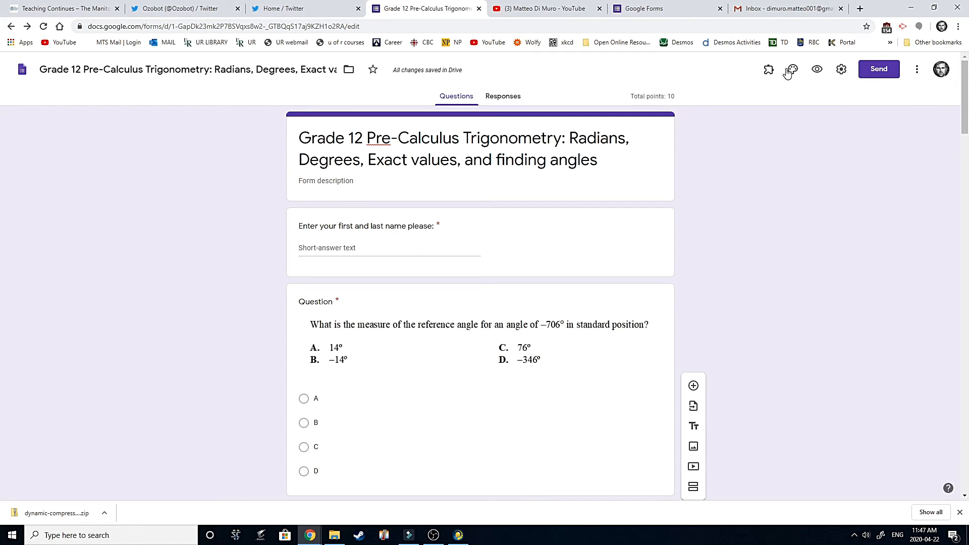
- Generate a shortened shareable link for the quiz, copy it and close the send options
{"action": "left_click", "coordinate": [880, 76]}
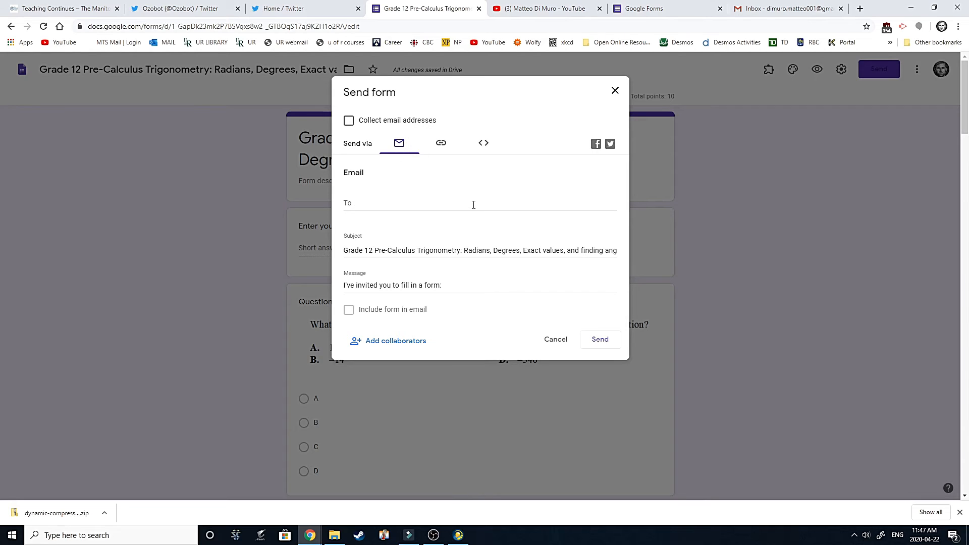
{"action": "left_click", "coordinate": [440, 145]}
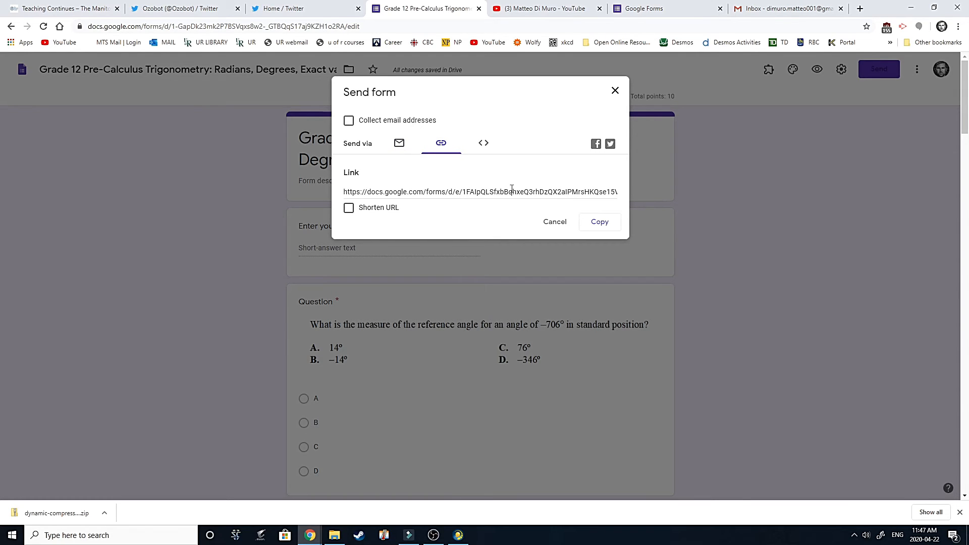
{"action": "left_click", "coordinate": [348, 208]}
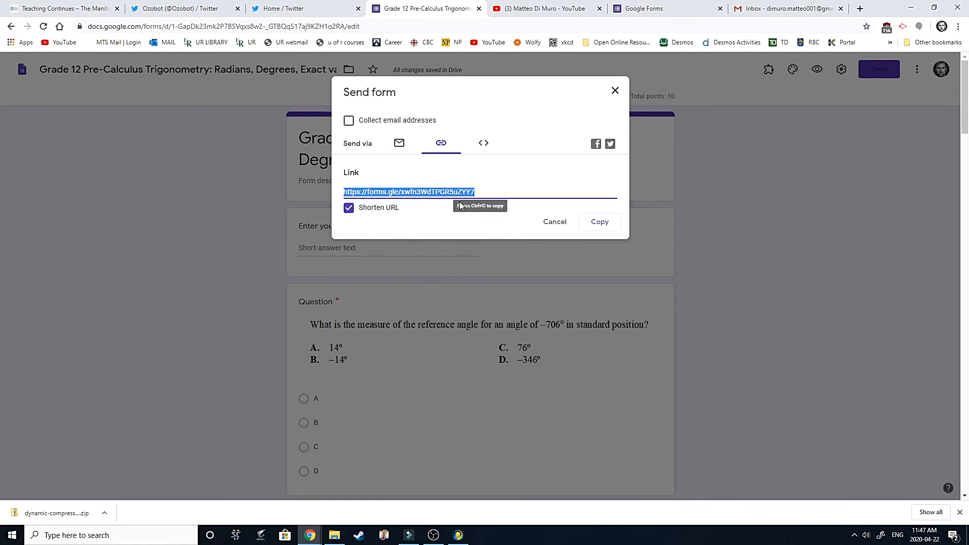
{"action": "left_click", "coordinate": [599, 222]}
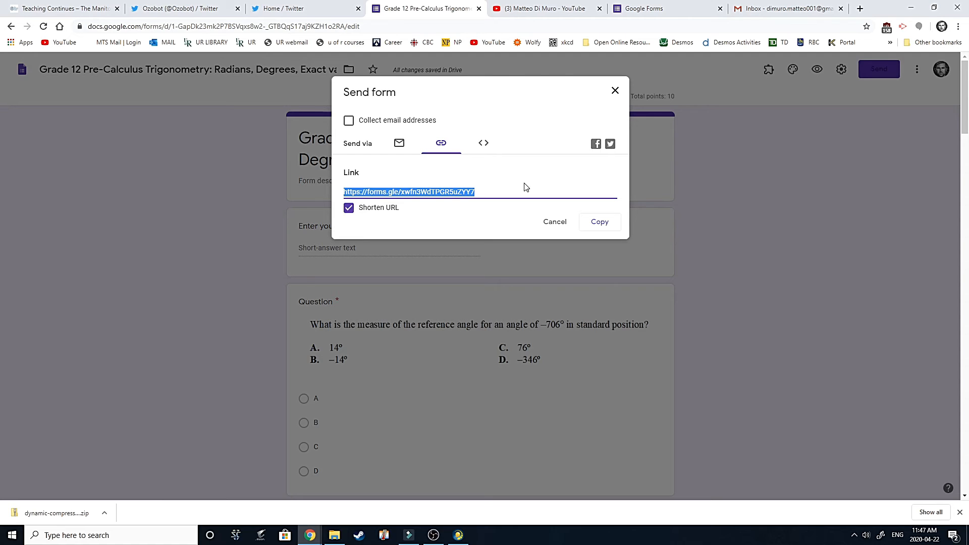
{"action": "left_click", "coordinate": [615, 91]}
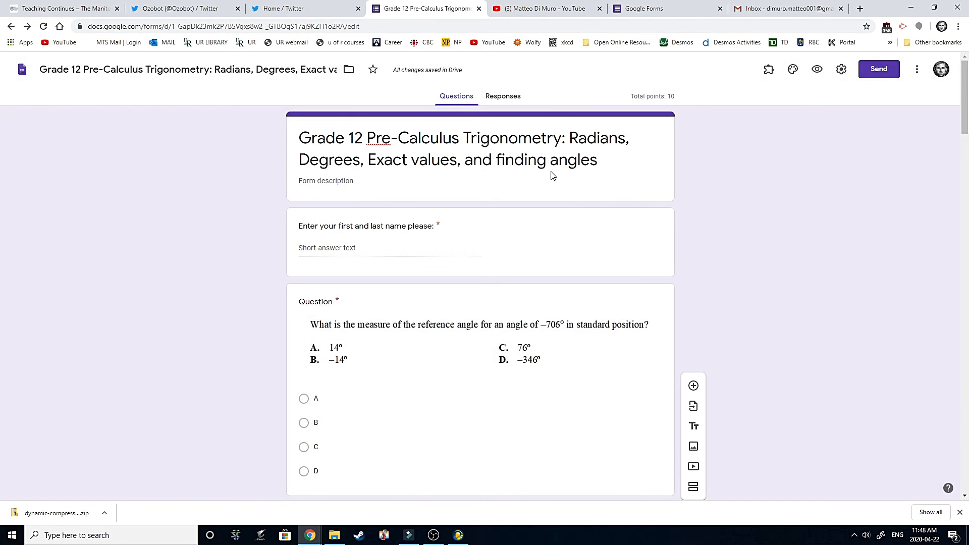
- Check the trigonometry quiz's responses, and open the recent form "Gr 12 Pre-Calc: End of Unit Quiz Logs"
{"action": "left_click", "coordinate": [504, 97]}
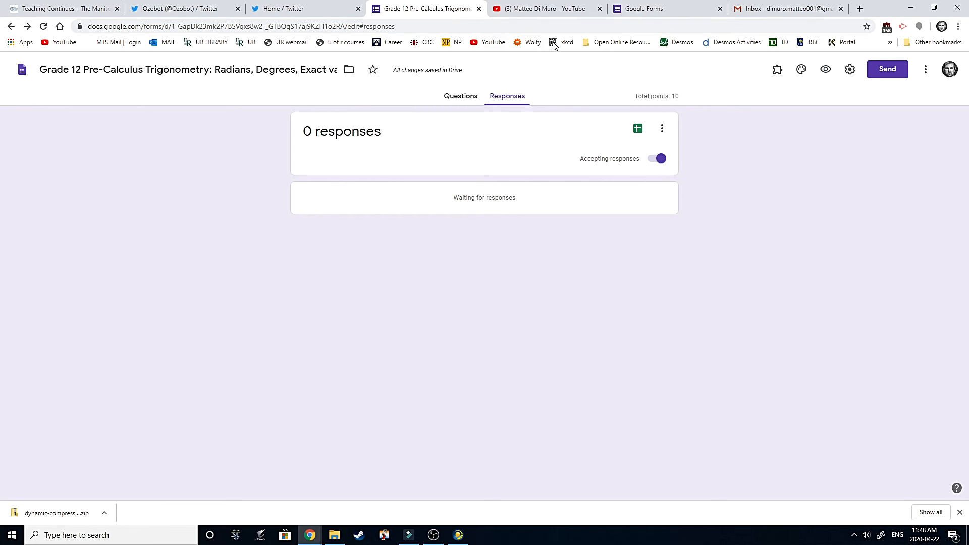
{"action": "left_click", "coordinate": [651, 13]}
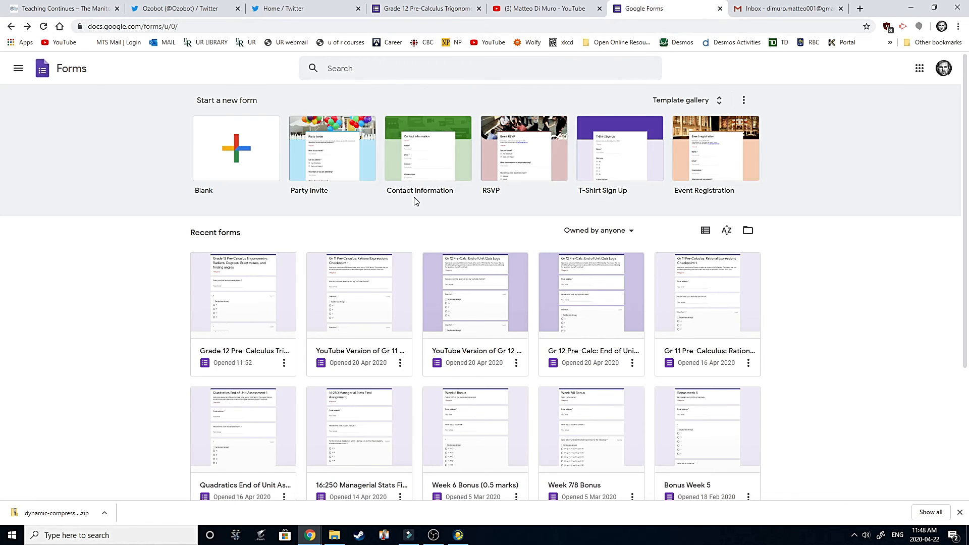
{"action": "left_click", "coordinate": [228, 302]}
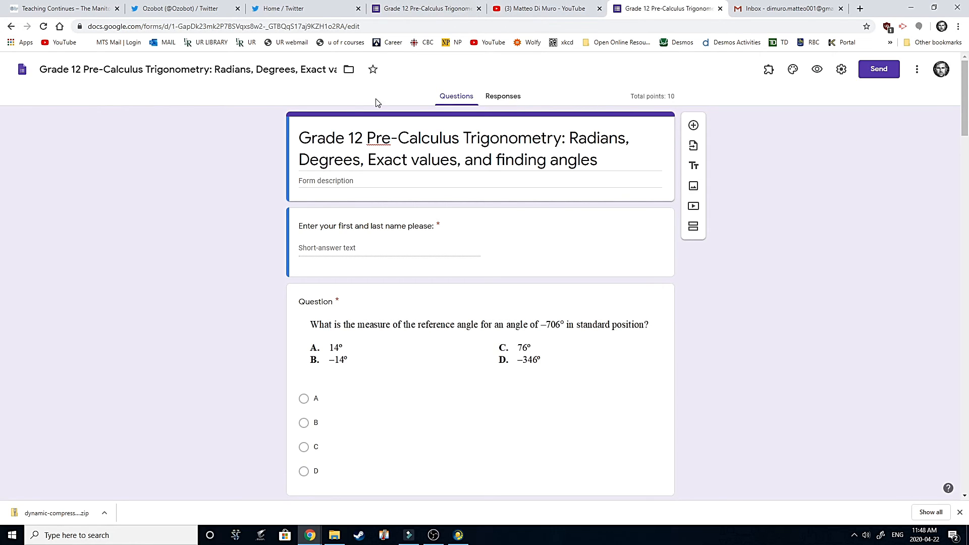
{"action": "left_click", "coordinate": [11, 26]}
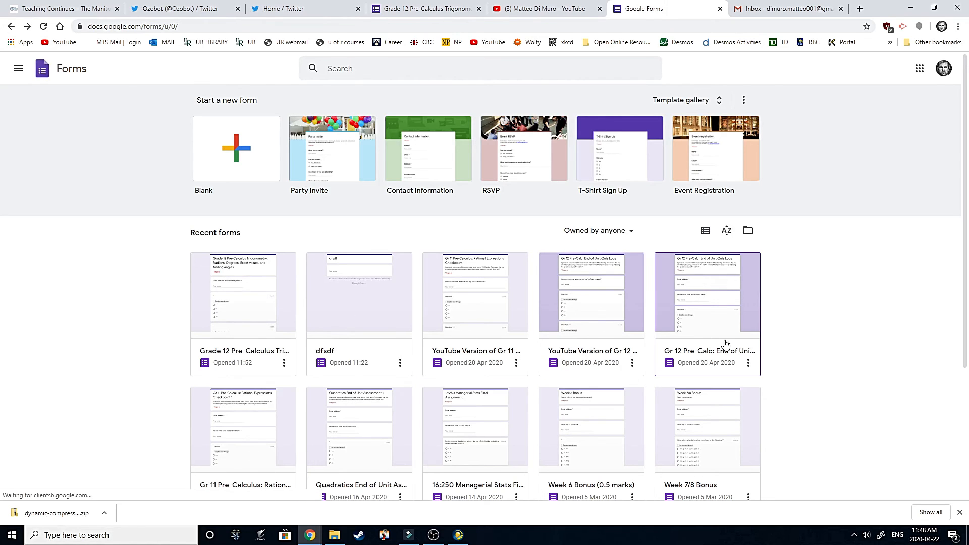
{"action": "left_click", "coordinate": [726, 313]}
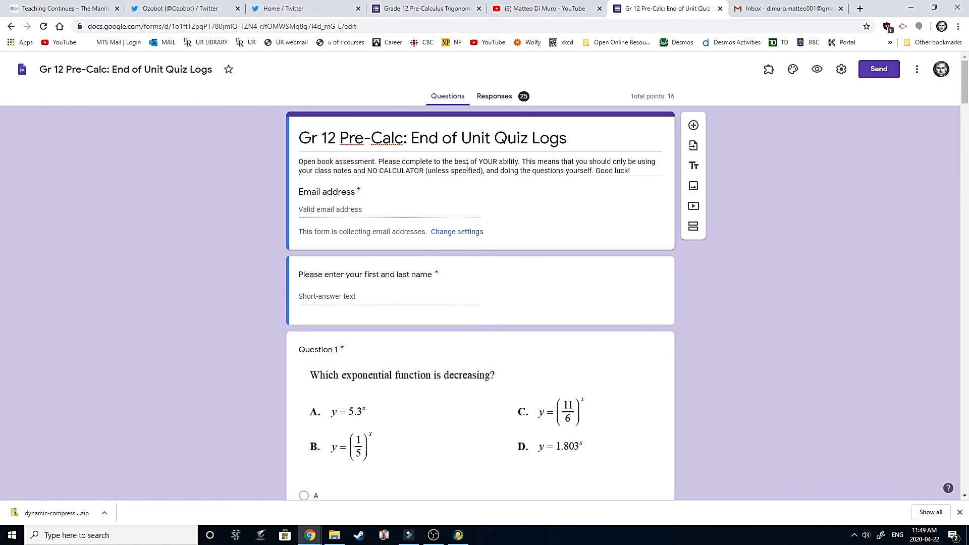
- Examine the logs quiz's responses, including the points distribution, score list, per-question answer charts and an individual submission
{"action": "left_click", "coordinate": [520, 103]}
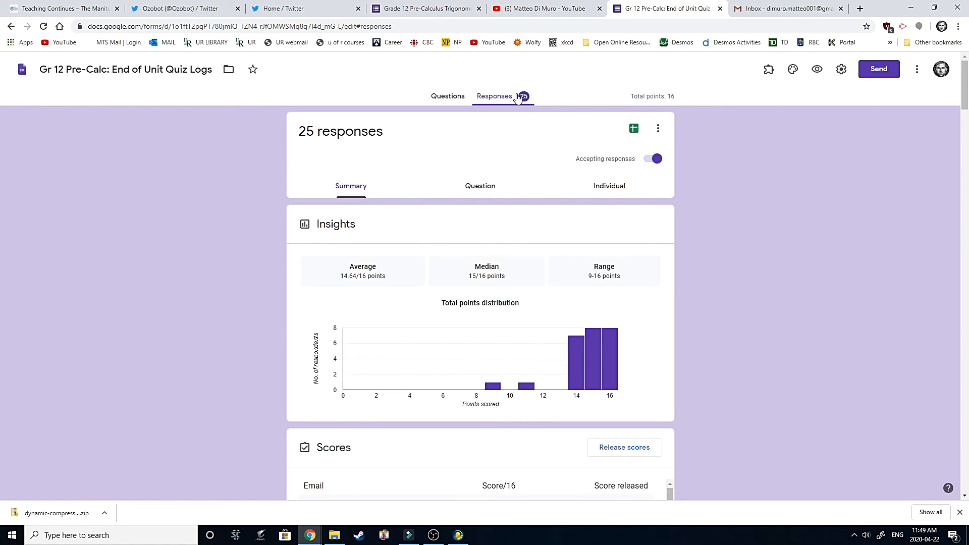
{"action": "mouse_move", "coordinate": [600, 380]}
{"action": "scroll", "coordinate": [254, 278], "scroll_direction": "down", "scroll_amount": 20}
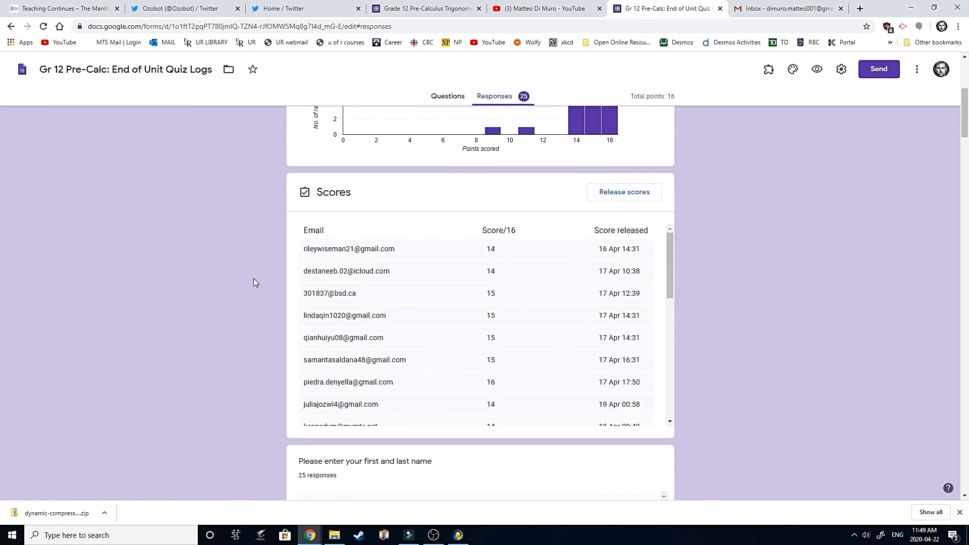
{"action": "scroll", "coordinate": [232, 281], "scroll_direction": "down", "scroll_amount": 1}
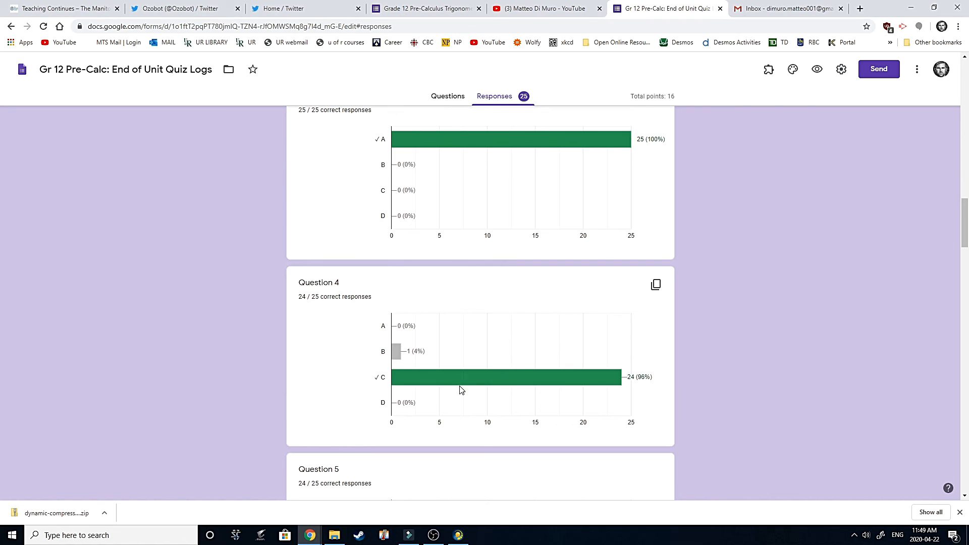
{"action": "scroll", "coordinate": [426, 368], "scroll_direction": "down", "scroll_amount": 1}
{"action": "mouse_move", "coordinate": [402, 313]}
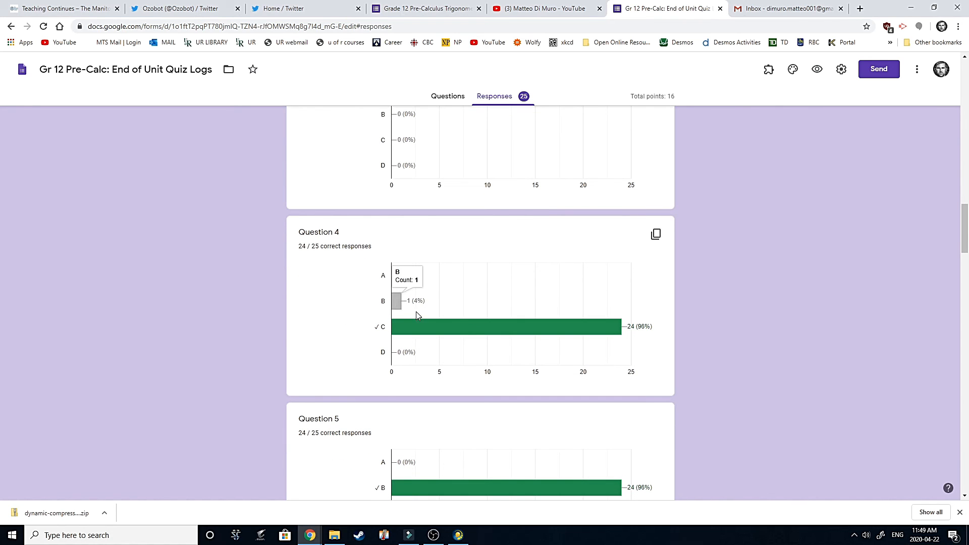
{"action": "scroll", "coordinate": [569, 305], "scroll_direction": "down", "scroll_amount": 1}
{"action": "scroll", "coordinate": [763, 411], "scroll_direction": "up", "scroll_amount": 11}
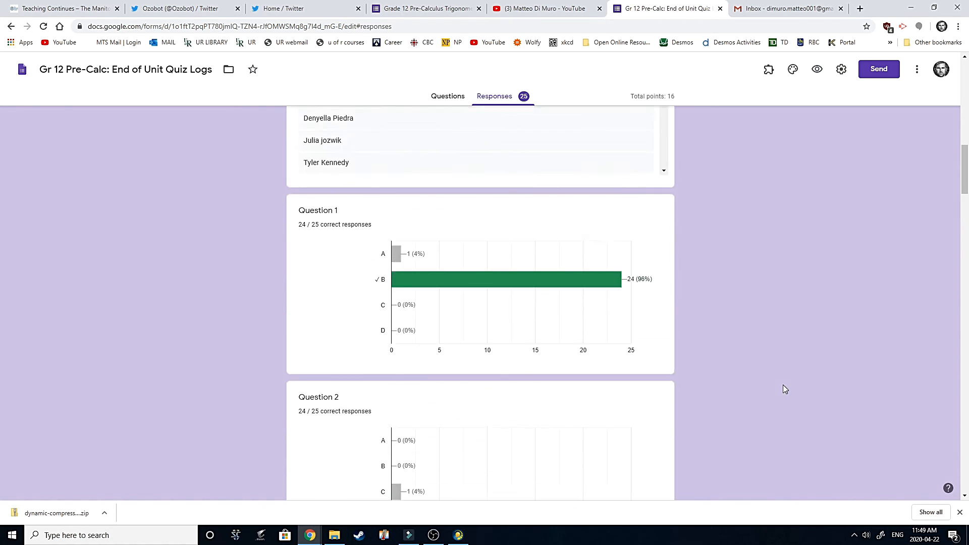
{"action": "scroll", "coordinate": [782, 386], "scroll_direction": "up", "scroll_amount": 10}
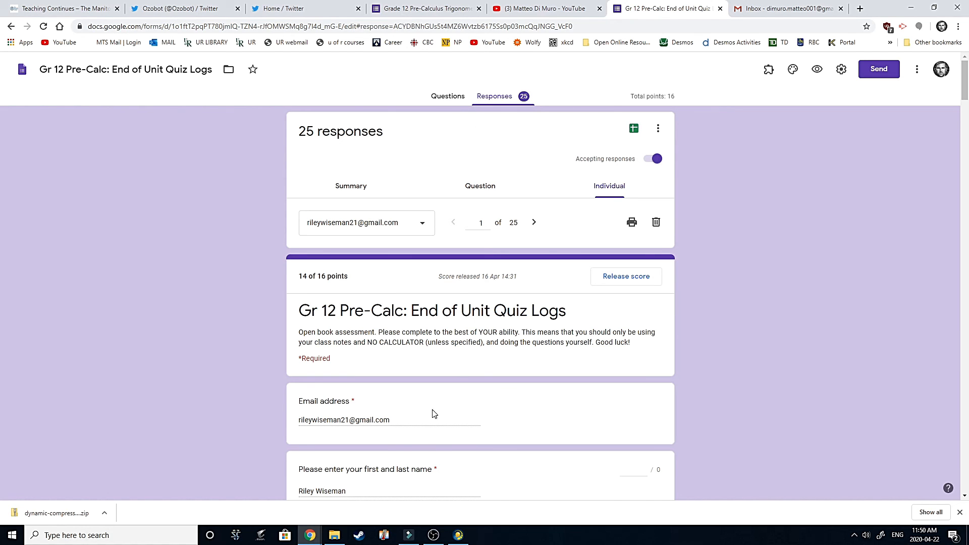
{"action": "left_click", "coordinate": [433, 534]}
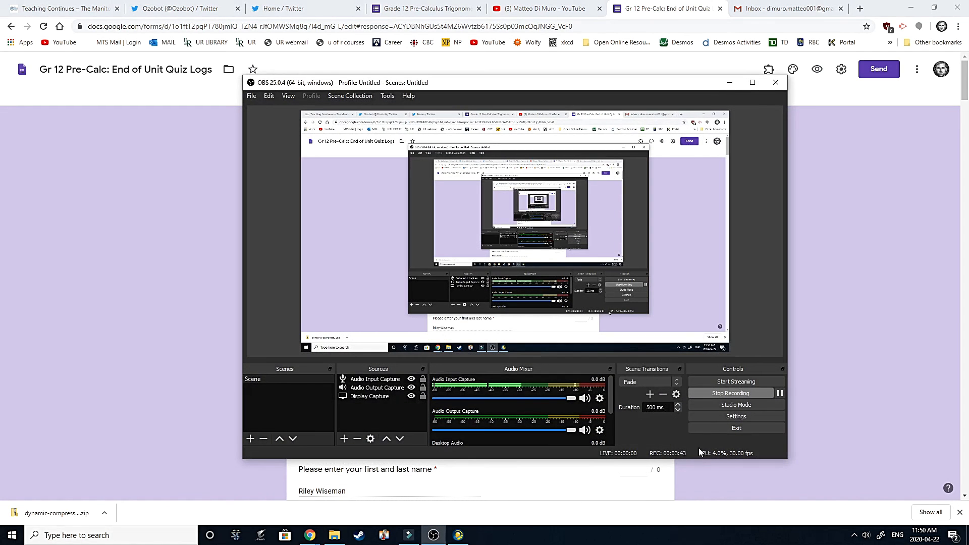